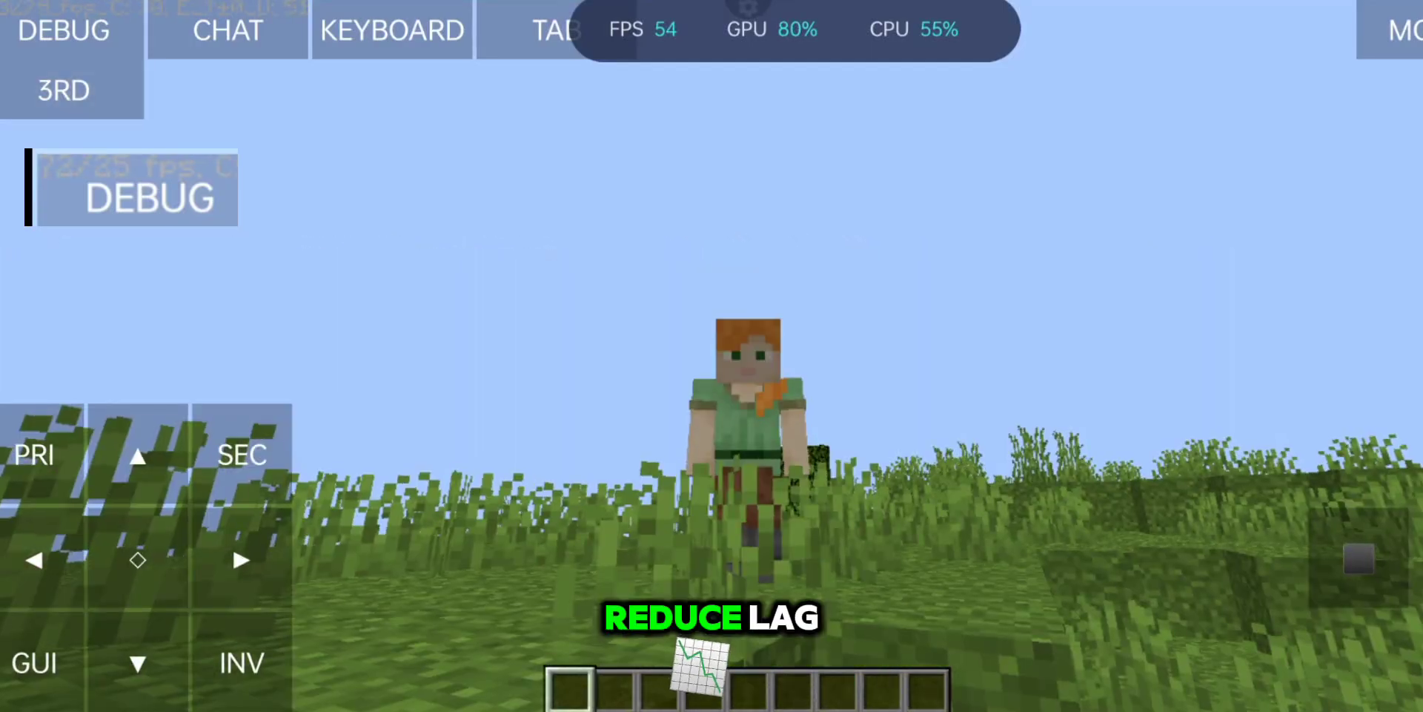
# Step: Switch the game to first-person view before exiting to the launcher's main menu
pyautogui.click(63, 90)
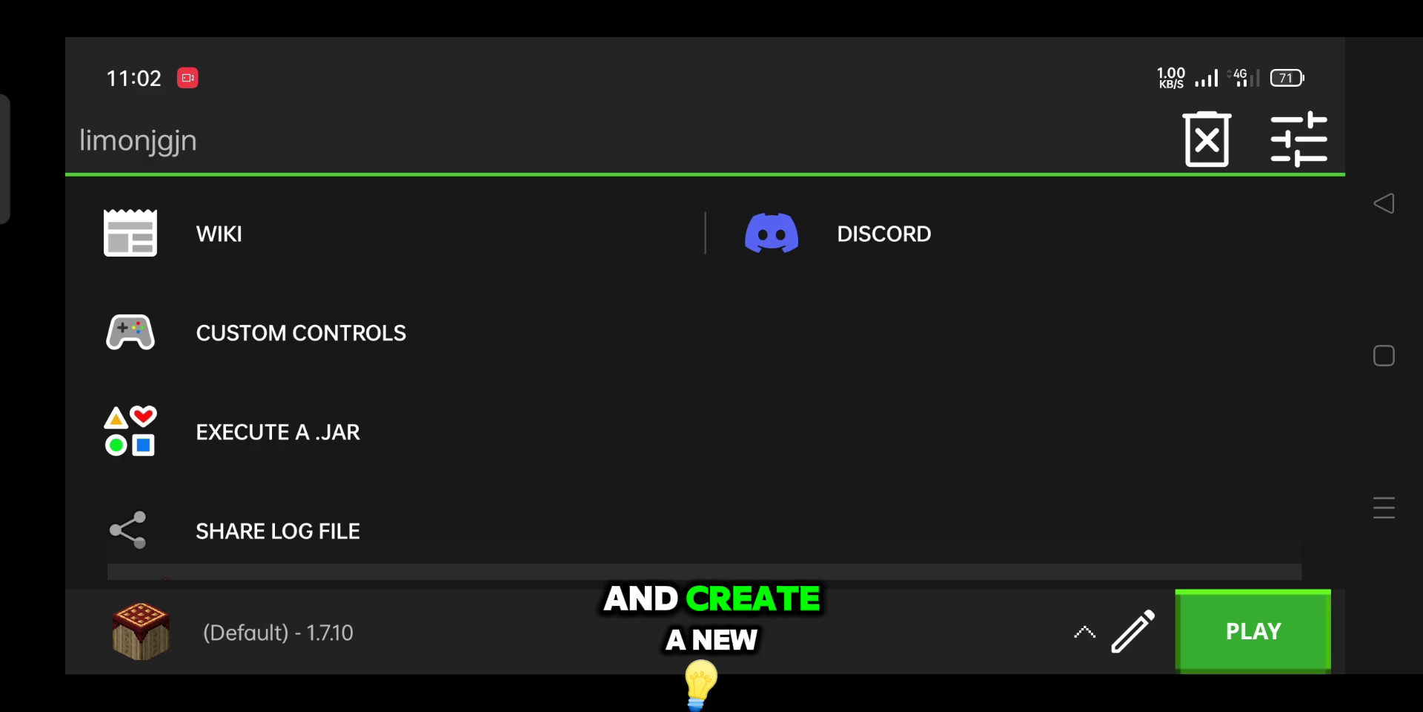
# Step: Create a Fabric profile for Minecraft 1.20.2 with loader 0.16.5 and install it
pyautogui.click(278, 632)
pyautogui.click(297, 433)
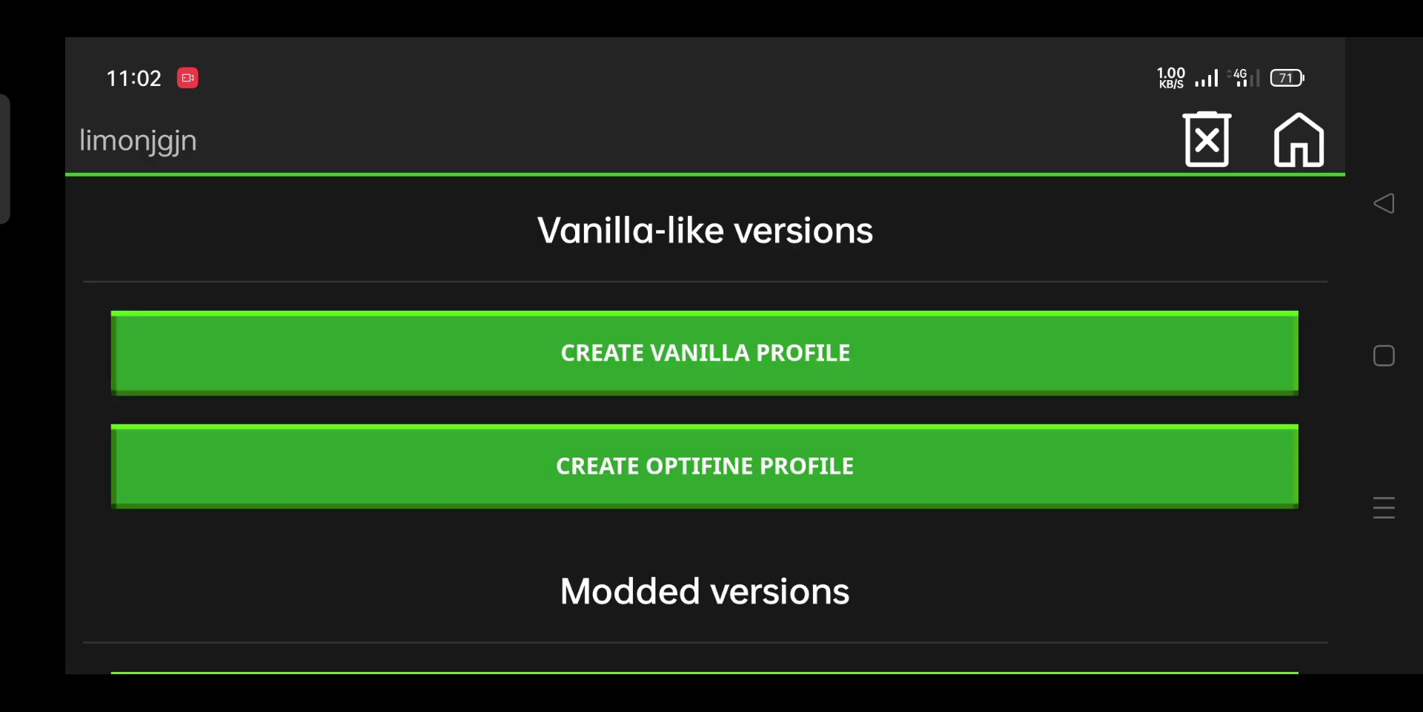
pyautogui.scroll(-5, 704, 423)
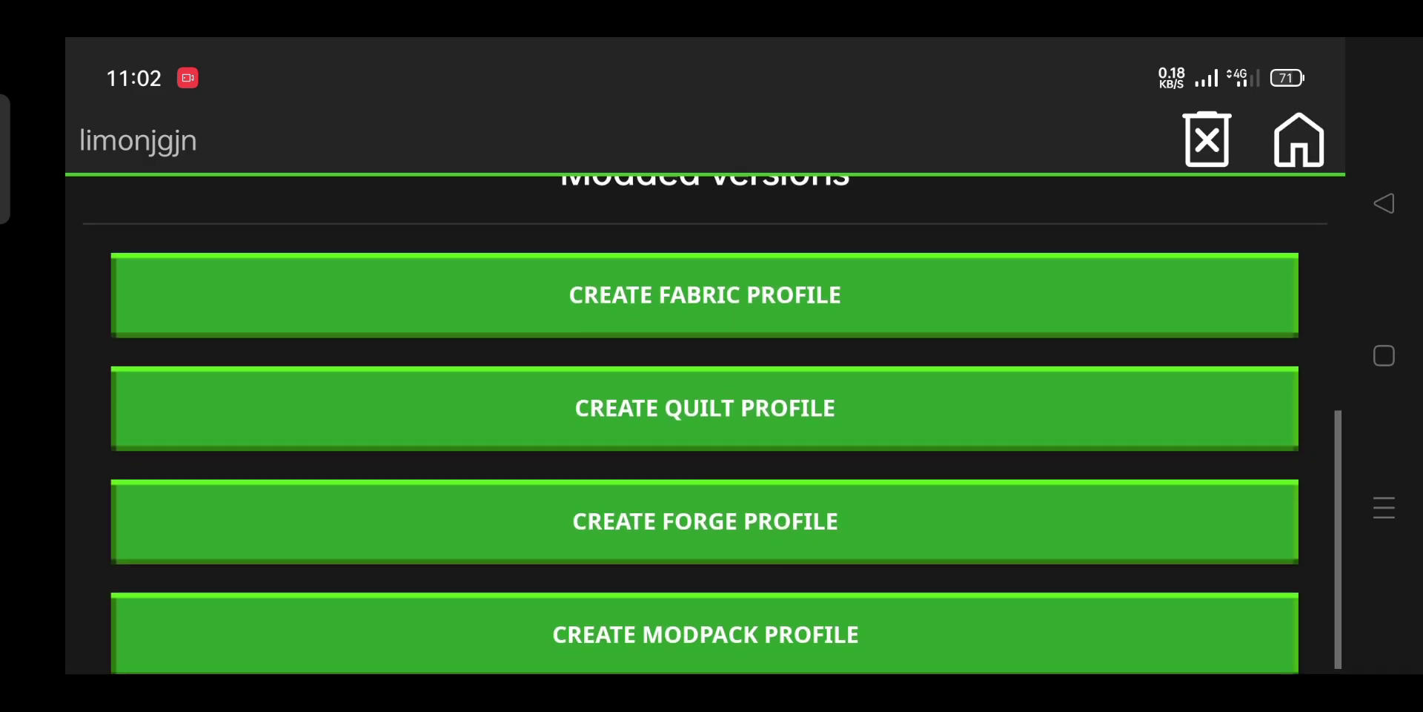
pyautogui.click(704, 295)
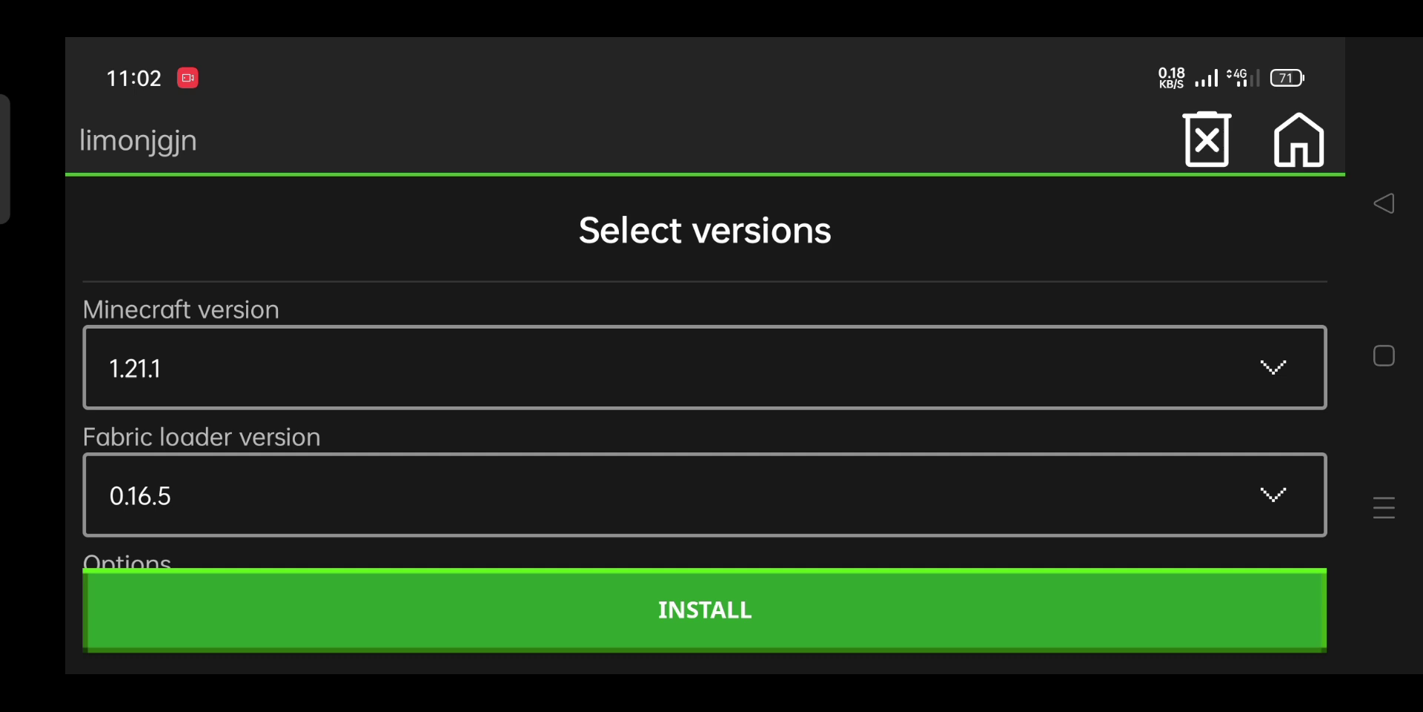
pyautogui.click(704, 367)
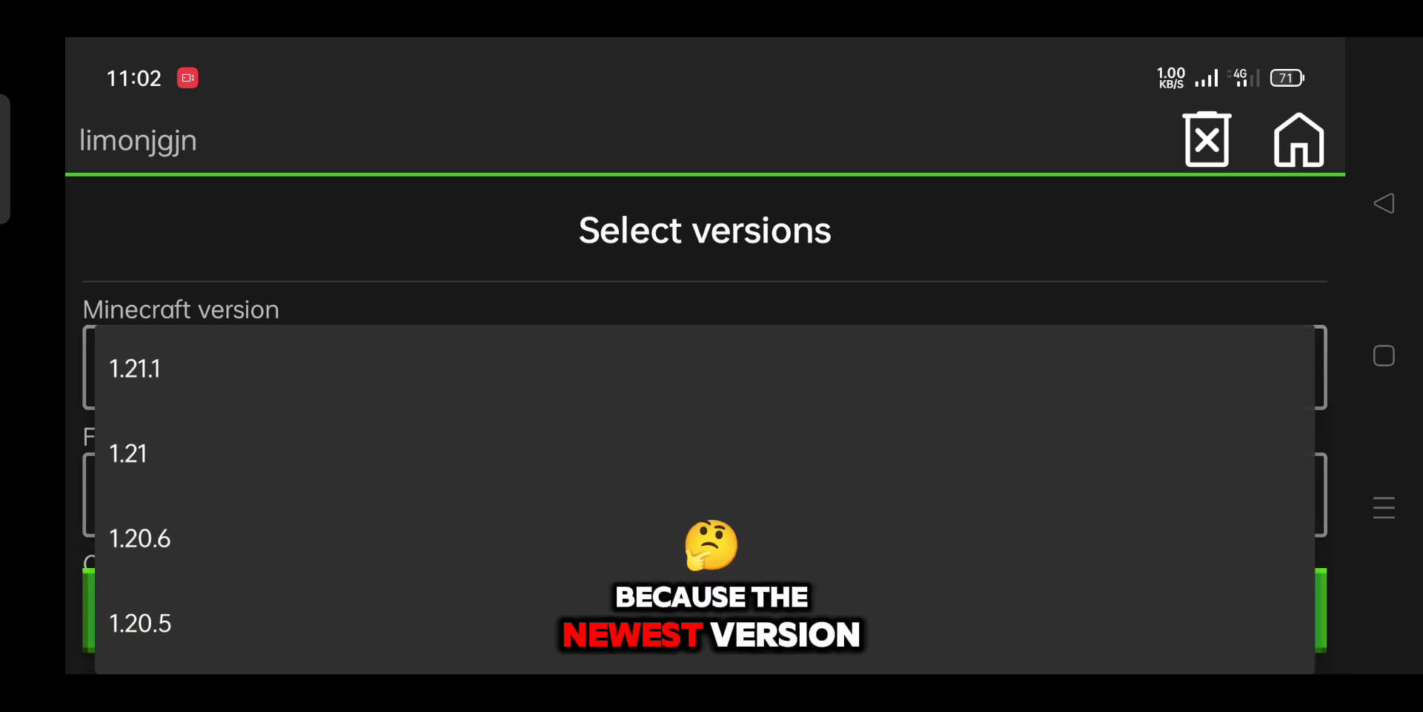
pyautogui.scroll(-5, 704, 497)
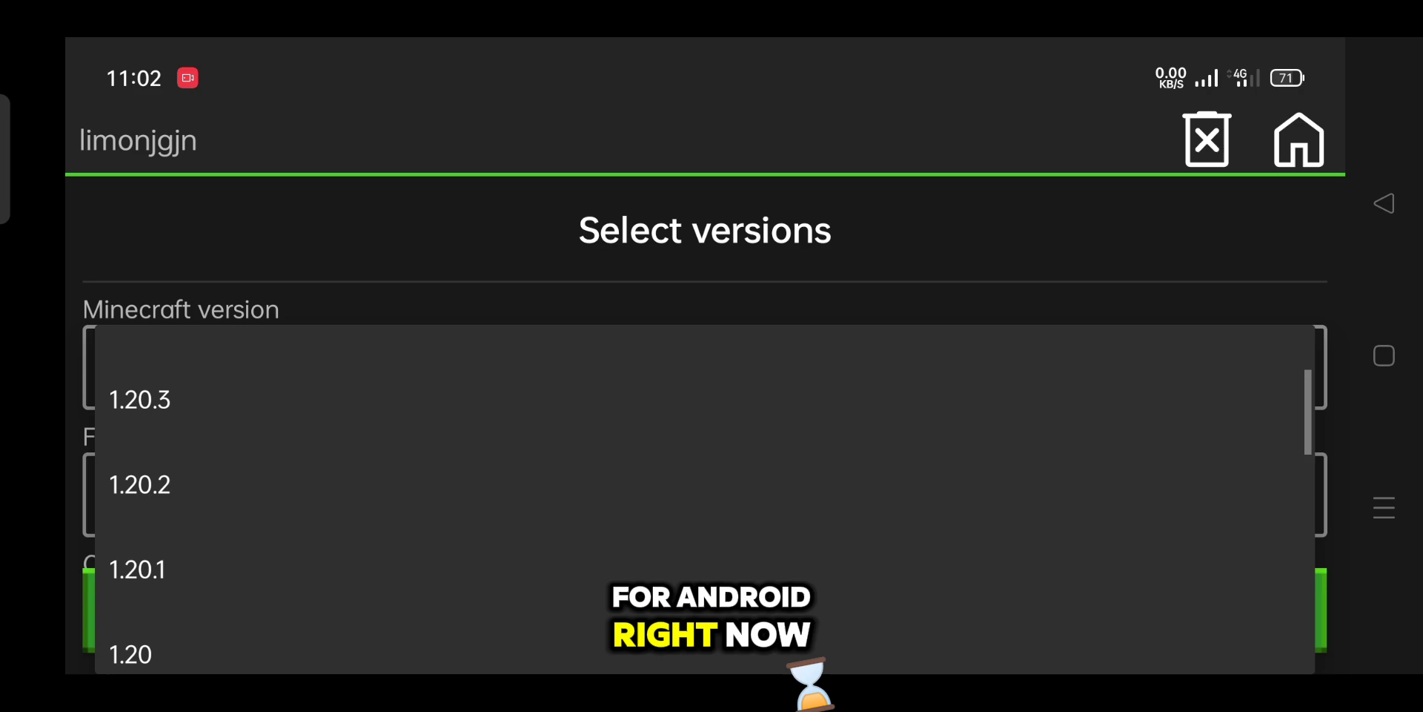
pyautogui.click(704, 484)
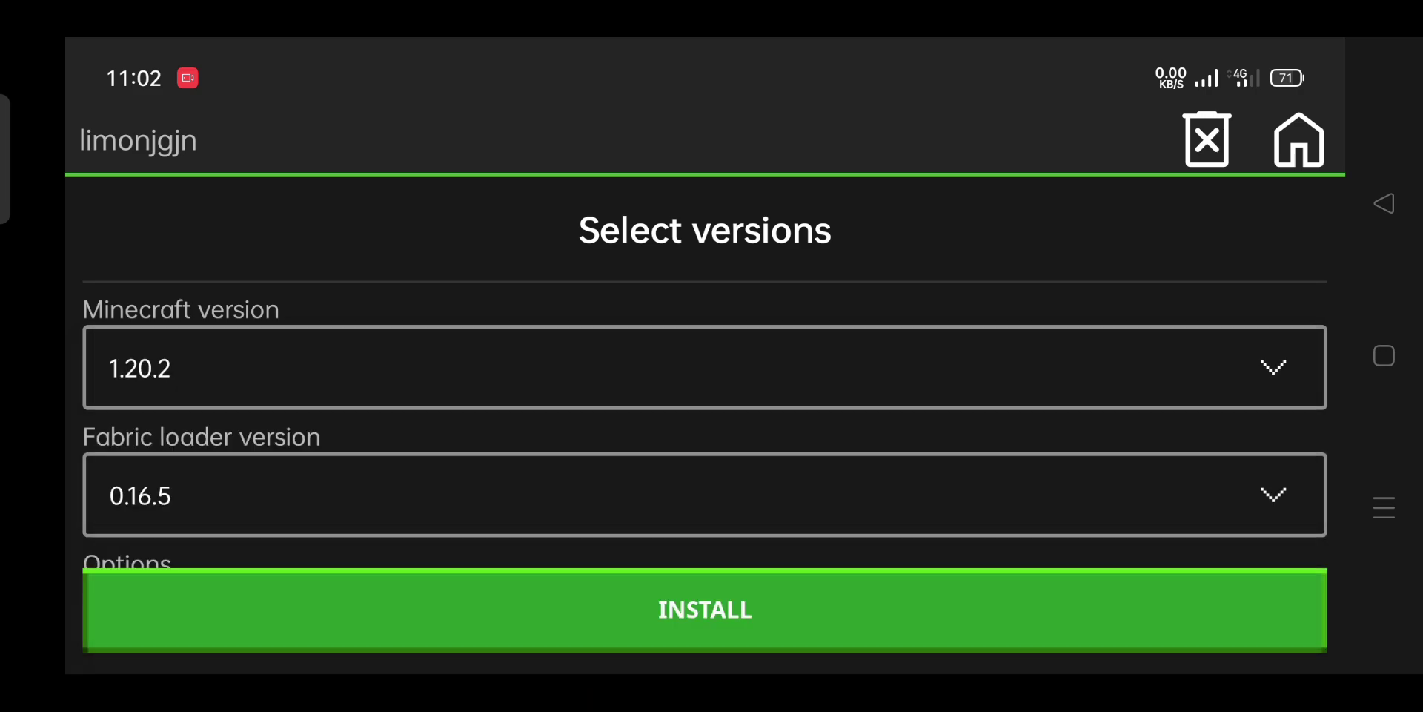
pyautogui.click(704, 494)
pyautogui.click(704, 609)
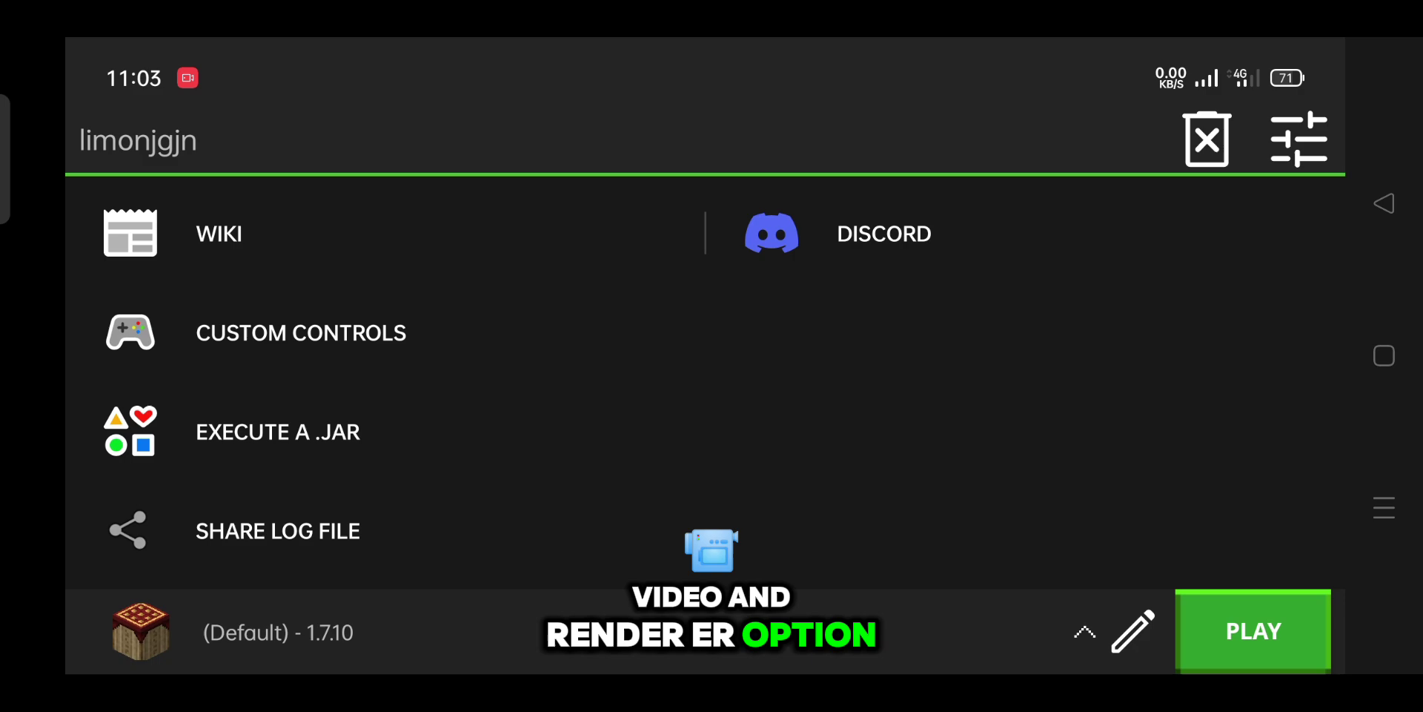
# Step: In the Video and renderer settings, keep the Holy GL4ES renderer
pyautogui.click(1299, 139)
pyautogui.click(678, 419)
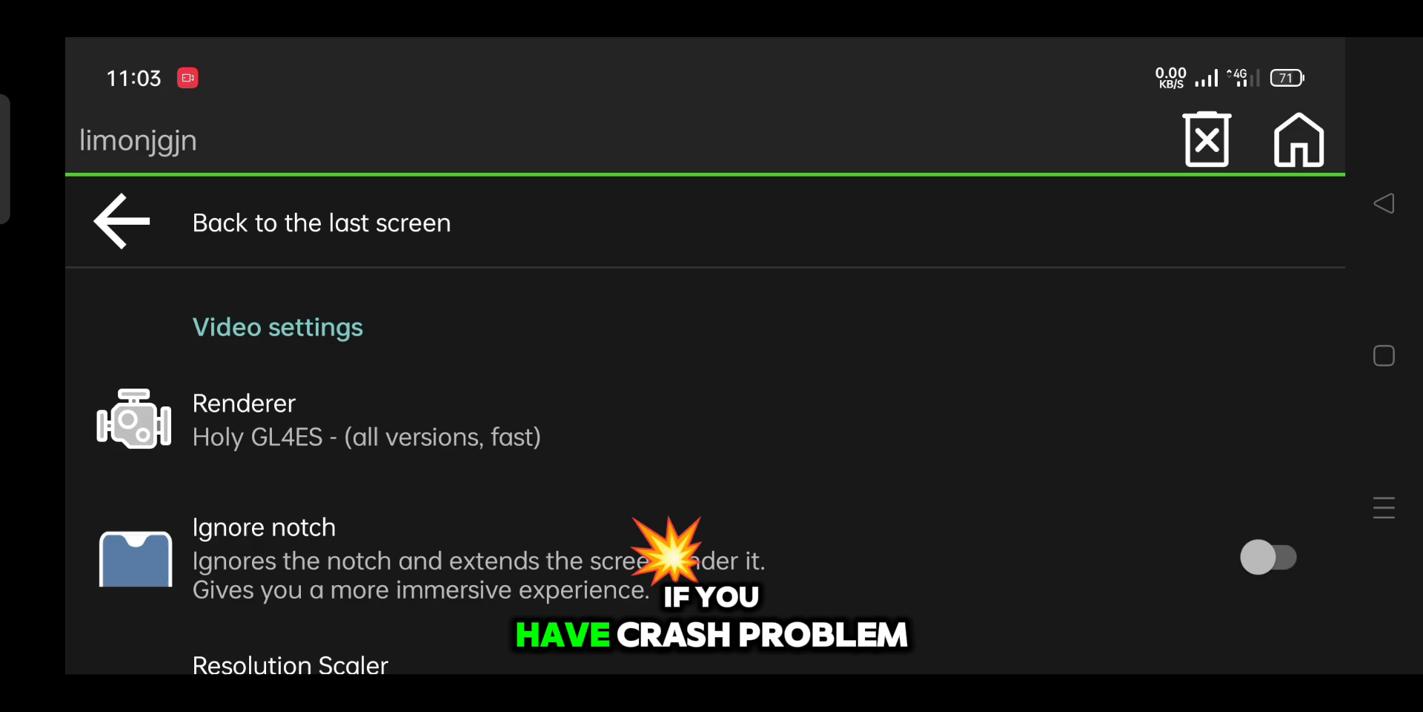
pyautogui.click(667, 419)
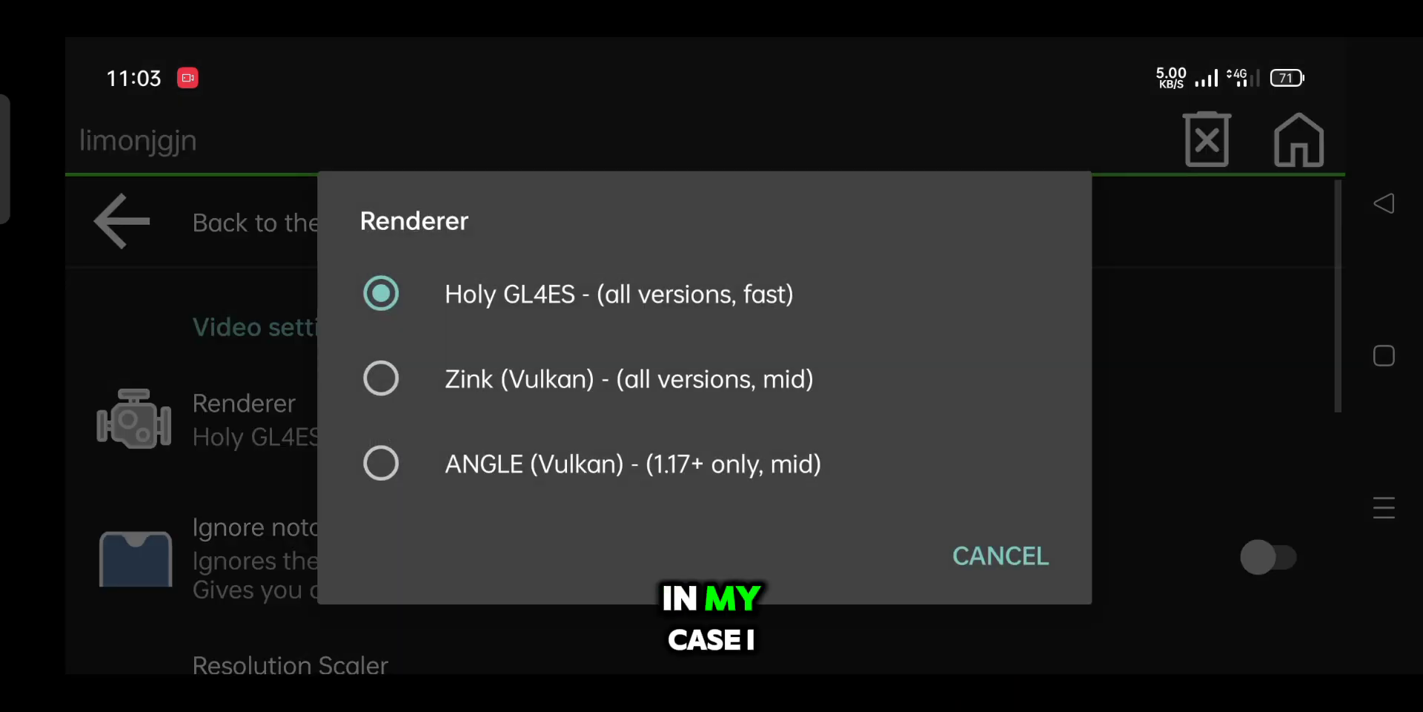
pyautogui.click(630, 378)
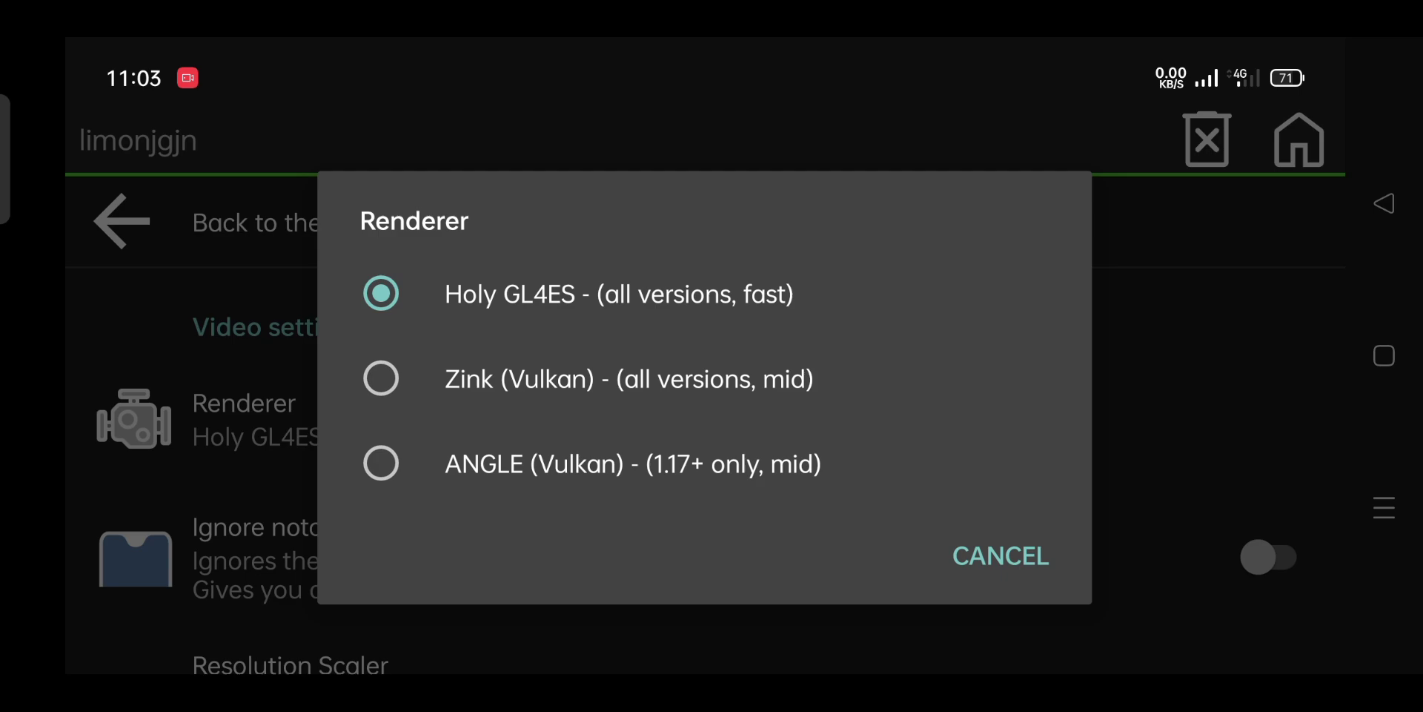
pyautogui.click(619, 293)
# Step: Lower the Resolution Scaler to 60% and enable sustained performance mode
pyautogui.scroll(-5, 704, 444)
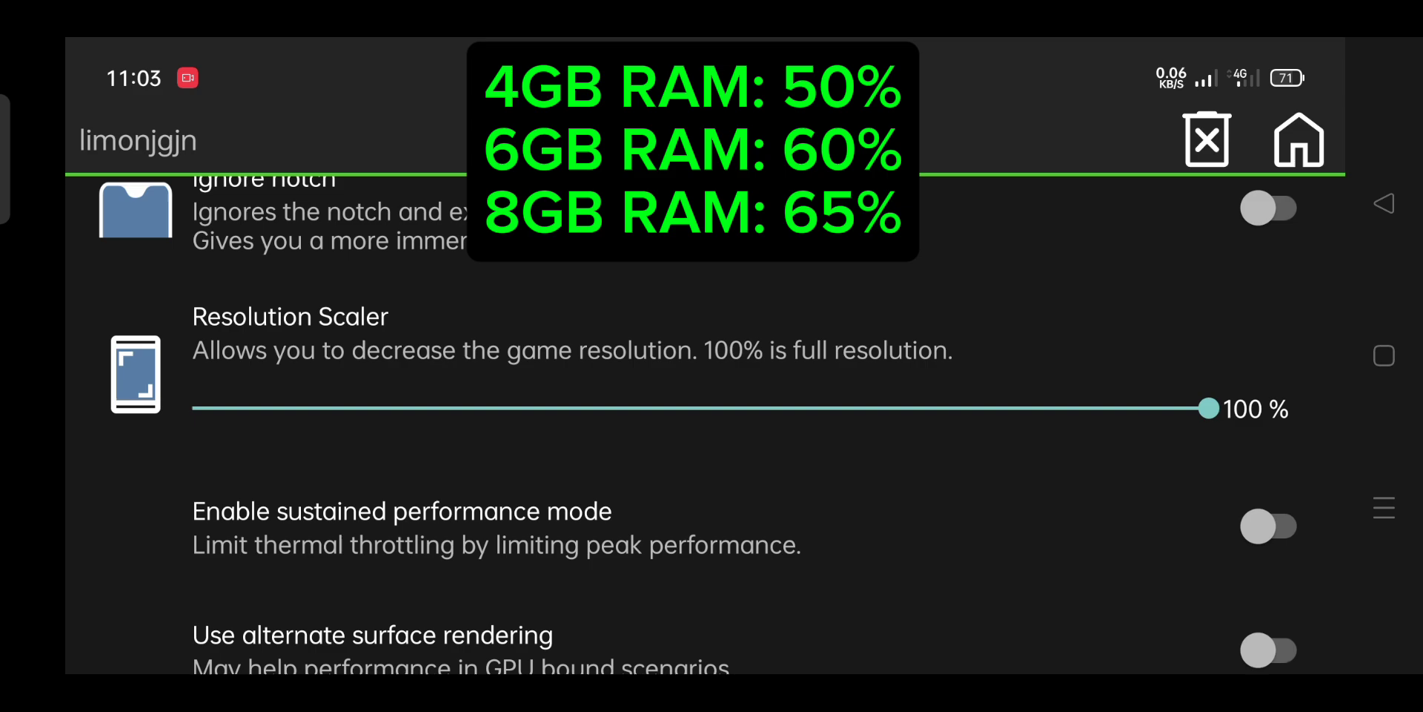
pyautogui.moveTo(1208, 408); pyautogui.dragTo(768, 407)
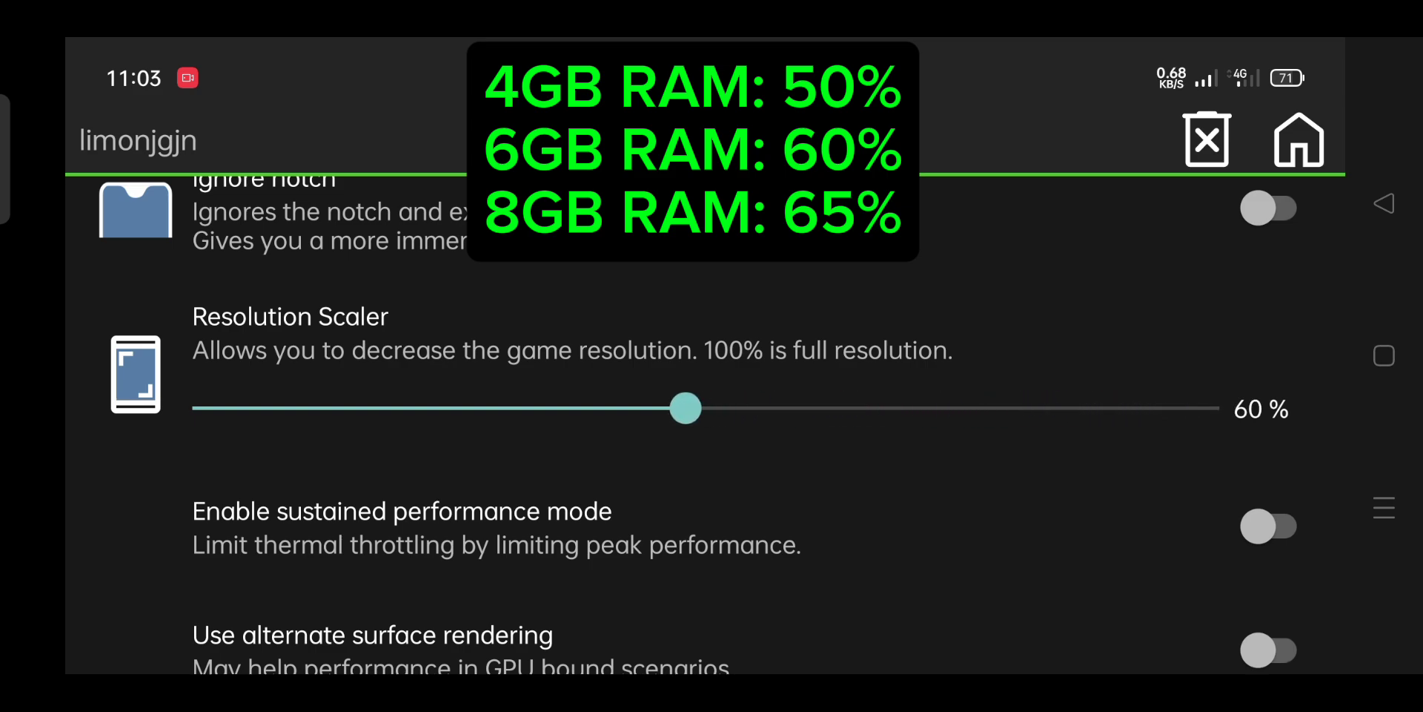
pyautogui.moveTo(686, 408); pyautogui.dragTo(671, 408)
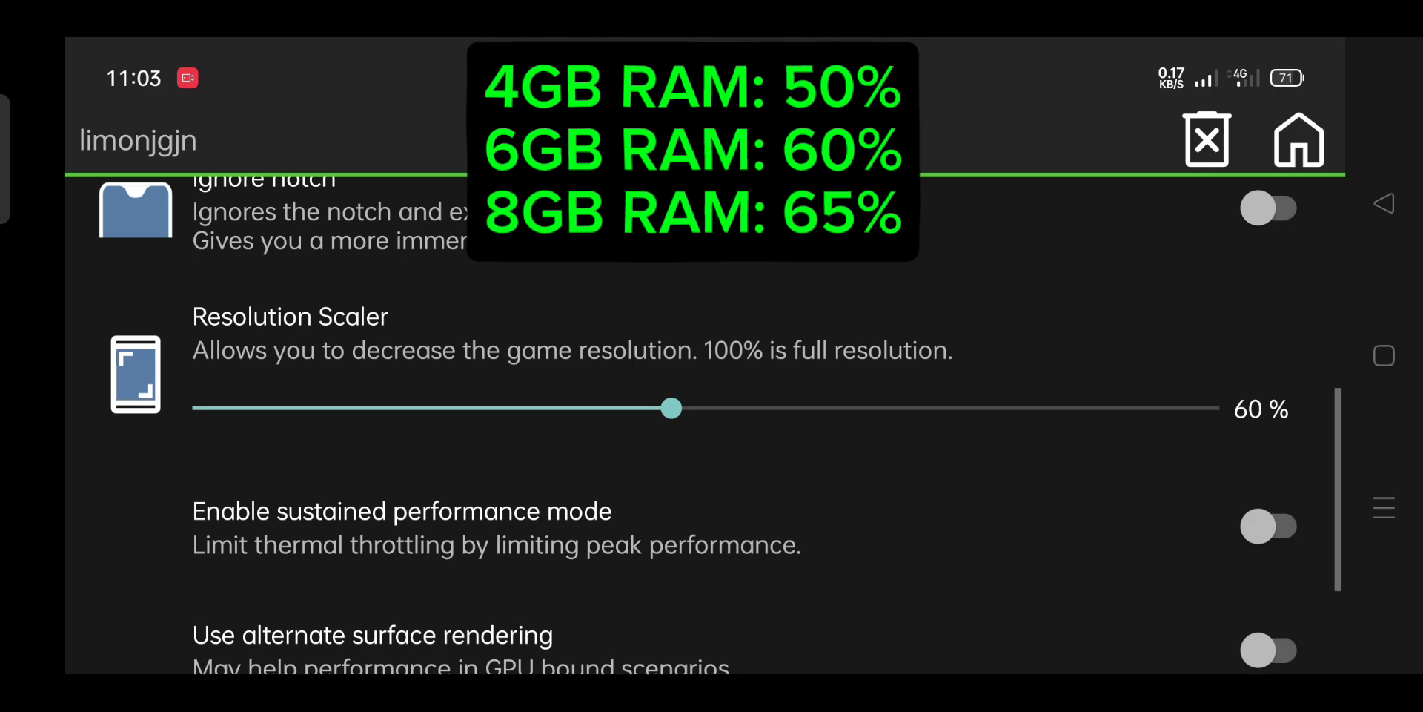
pyautogui.click(712, 543)
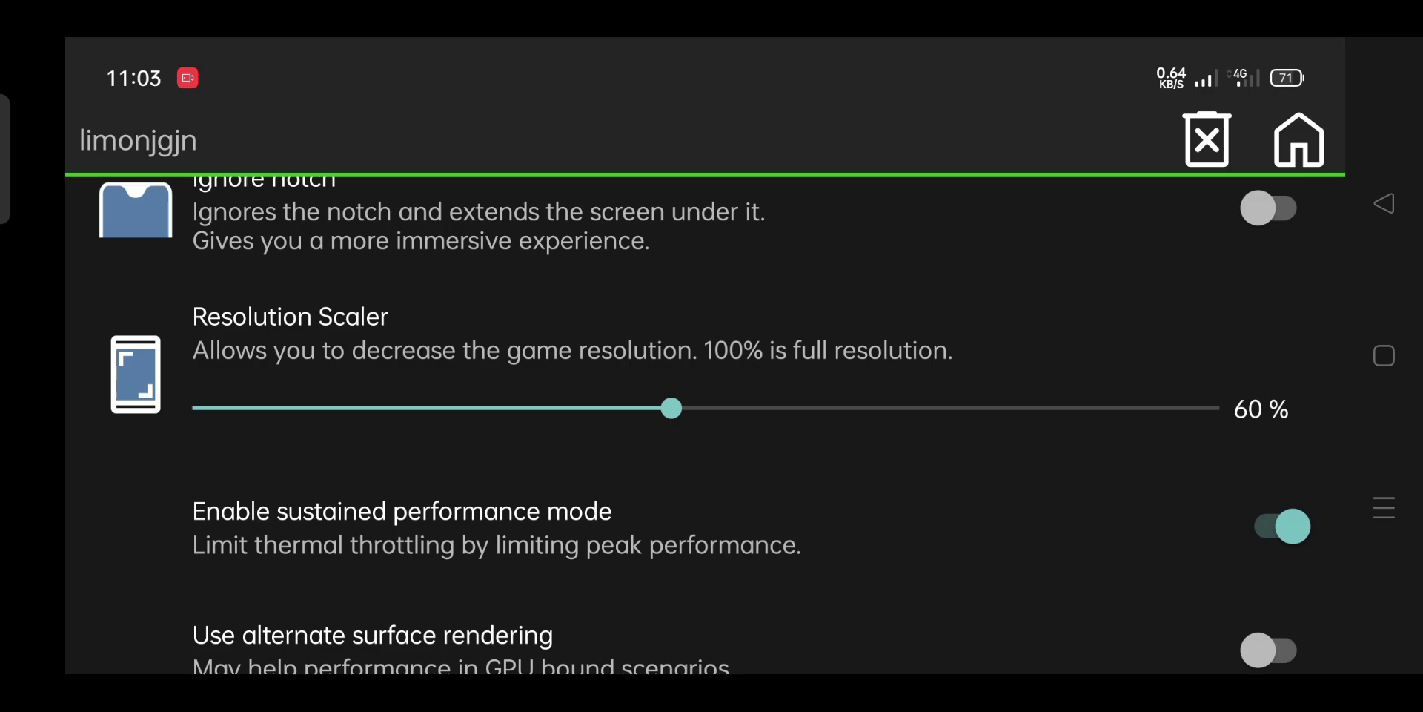
# Step: Set Minecraft's memory allocation to 2048 MB in Java Tweaks, then return to the launcher home screen
pyautogui.click(1384, 203)
pyautogui.scroll(-3, 704, 415)
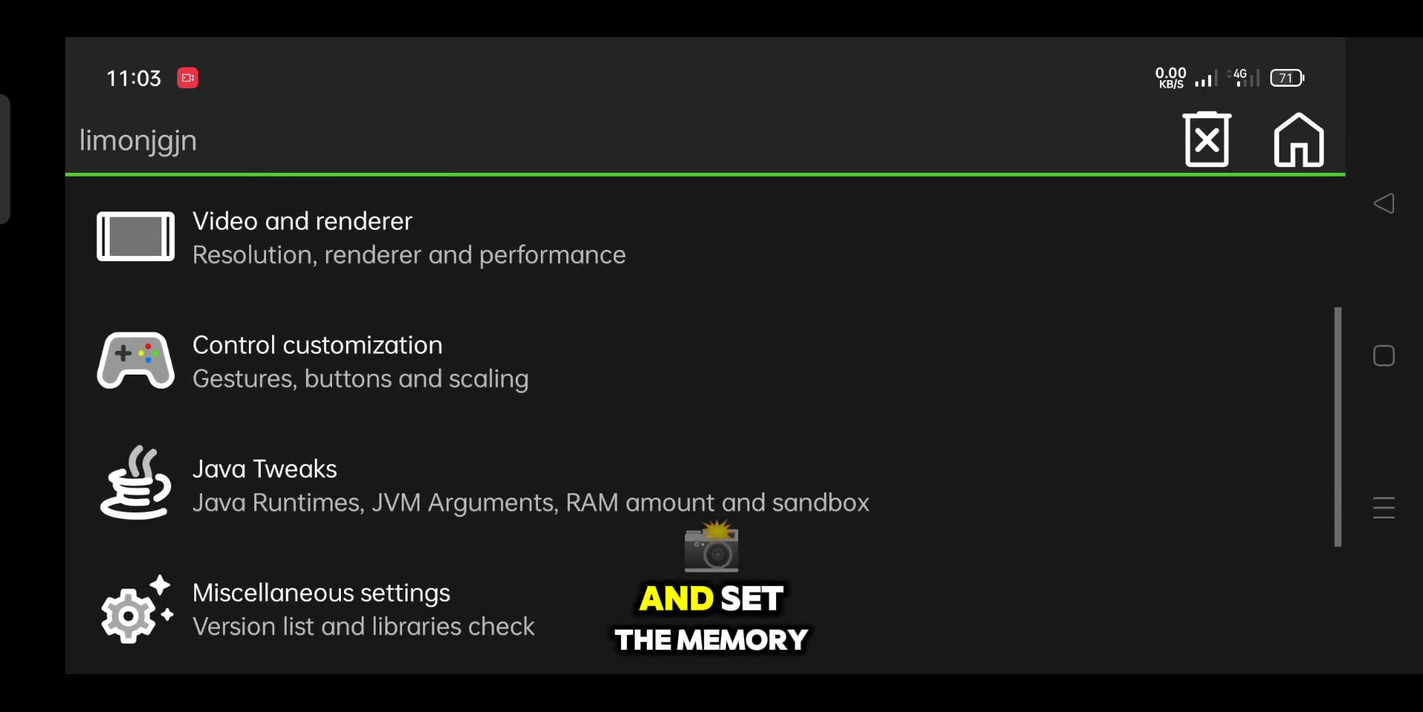
pyautogui.click(912, 406)
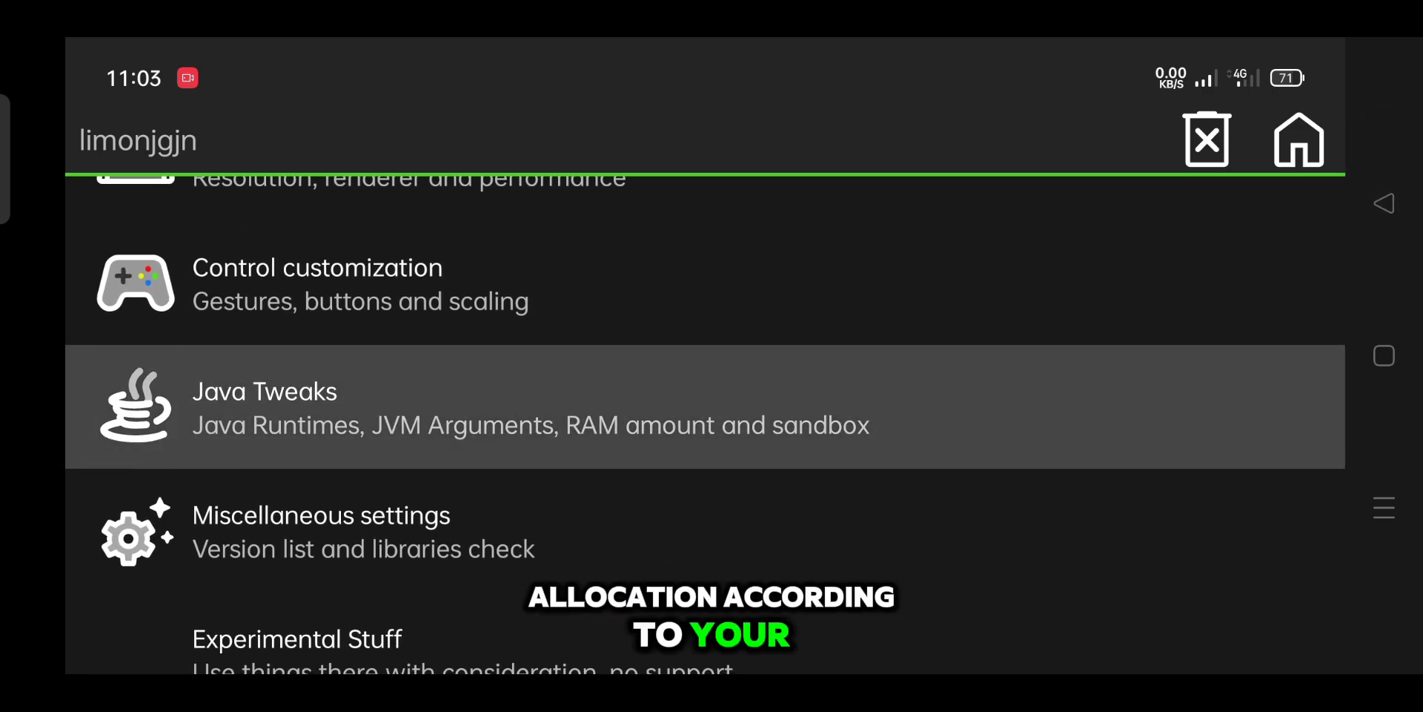
pyautogui.scroll(-3, 593, 541)
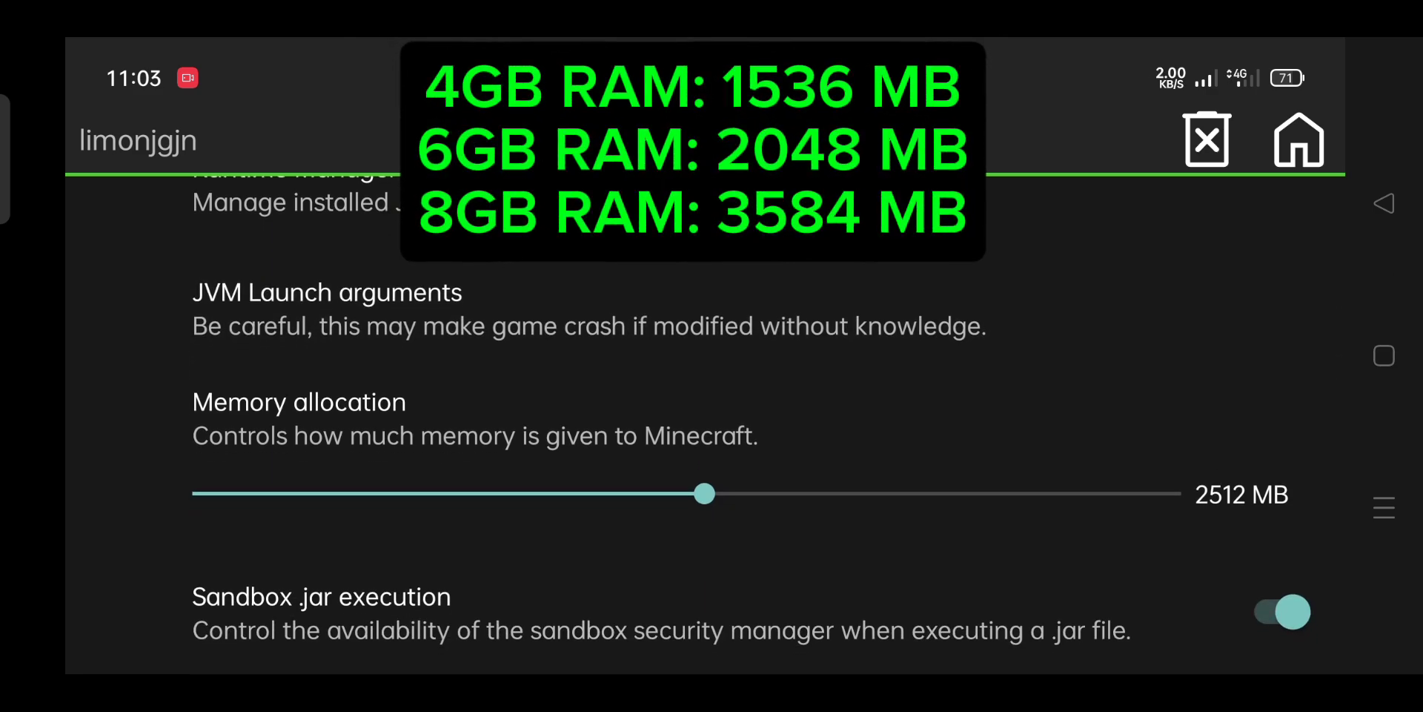
pyautogui.moveTo(778, 493); pyautogui.dragTo(604, 493)
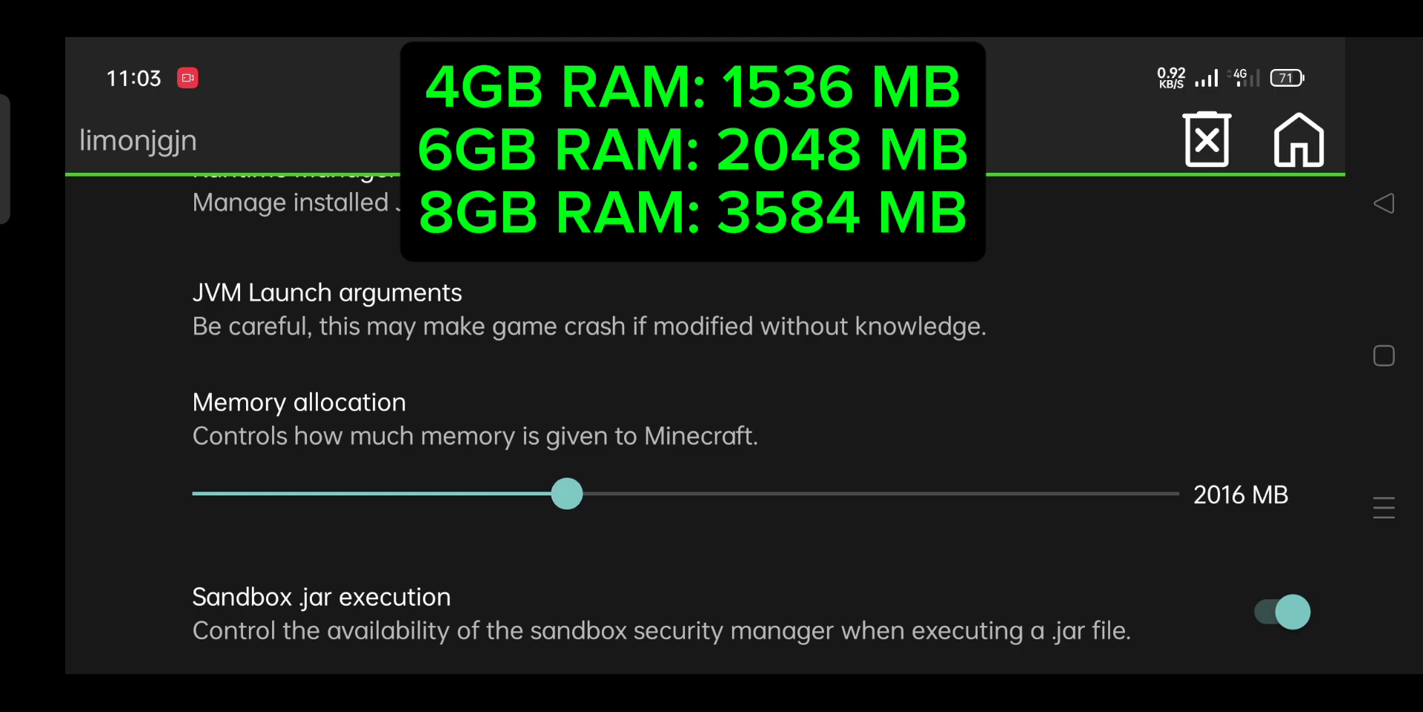
pyautogui.moveTo(578, 493); pyautogui.dragTo(572, 493)
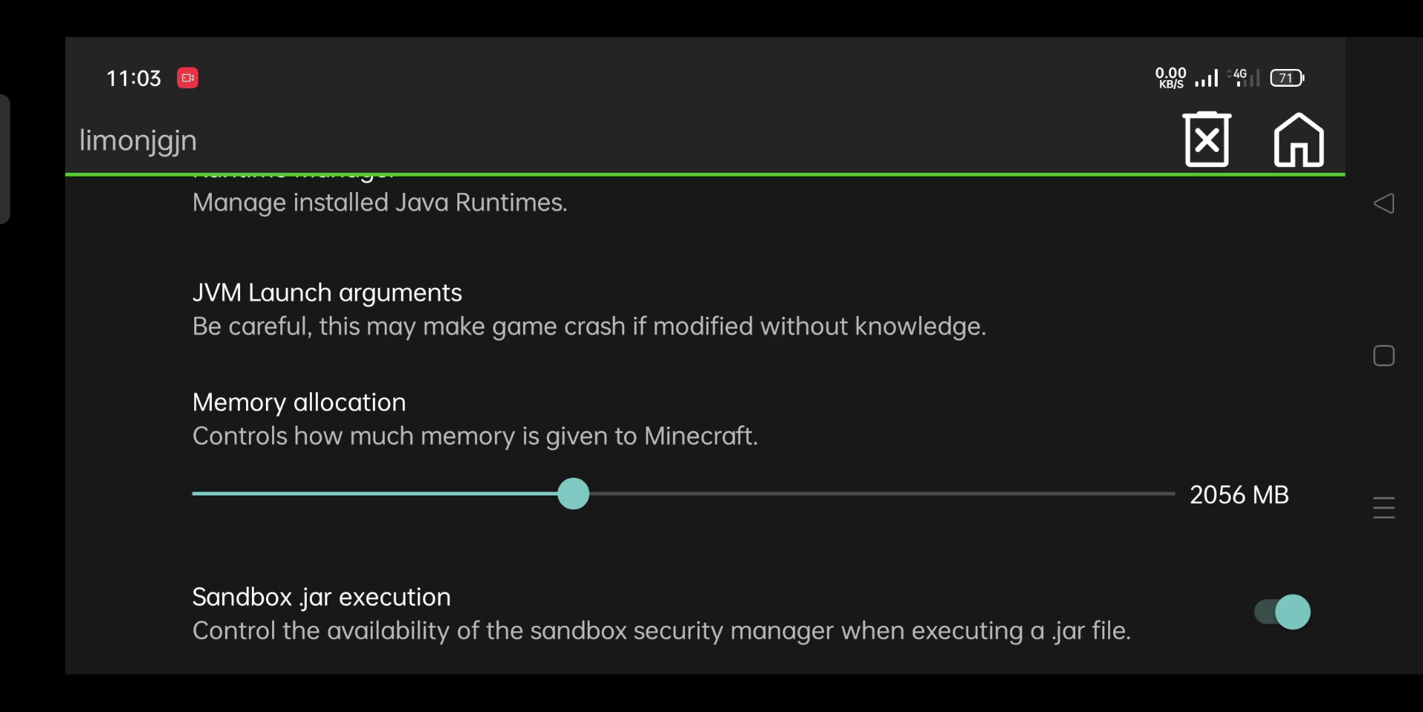
pyautogui.moveTo(571, 493); pyautogui.dragTo(604, 493)
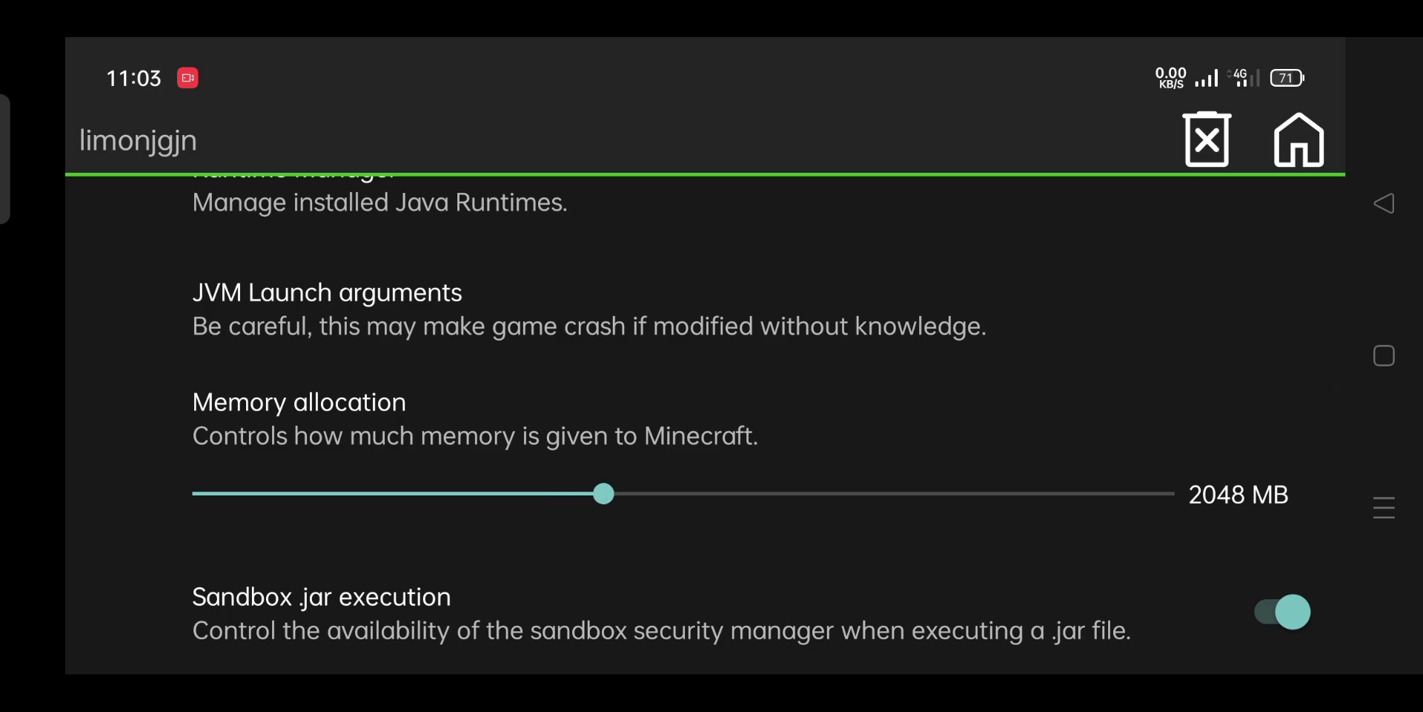
pyautogui.click(1384, 203)
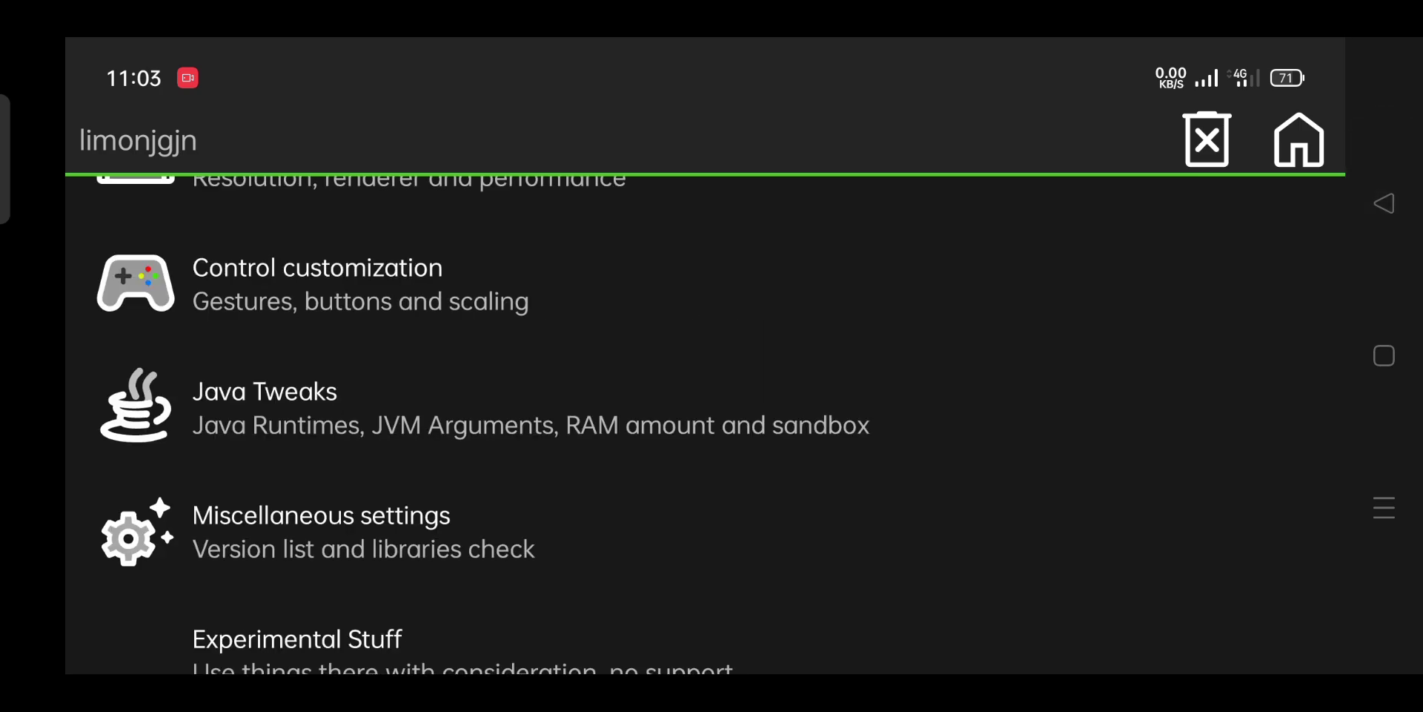
pyautogui.click(1384, 203)
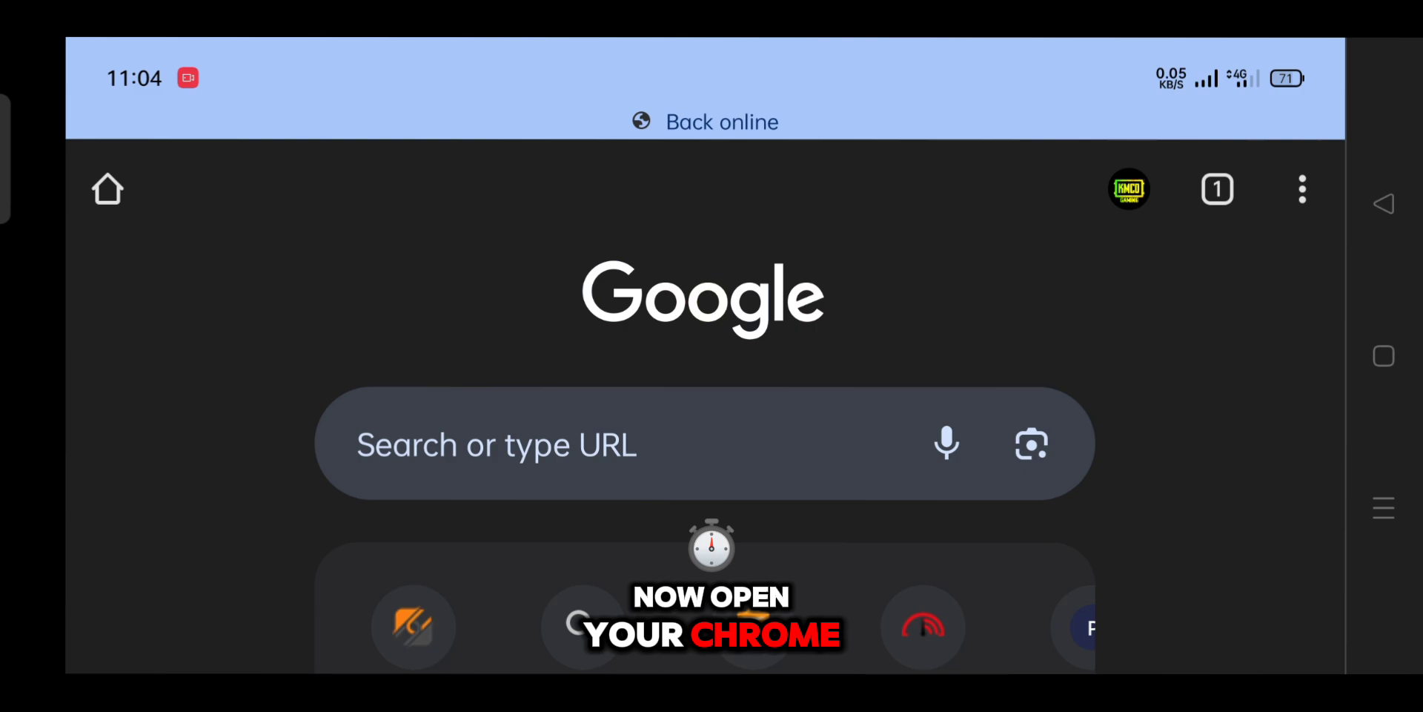
# Step: Go to optifine.net and open its Downloads page
pyautogui.click(667, 442)
pyautogui.write('optifine')
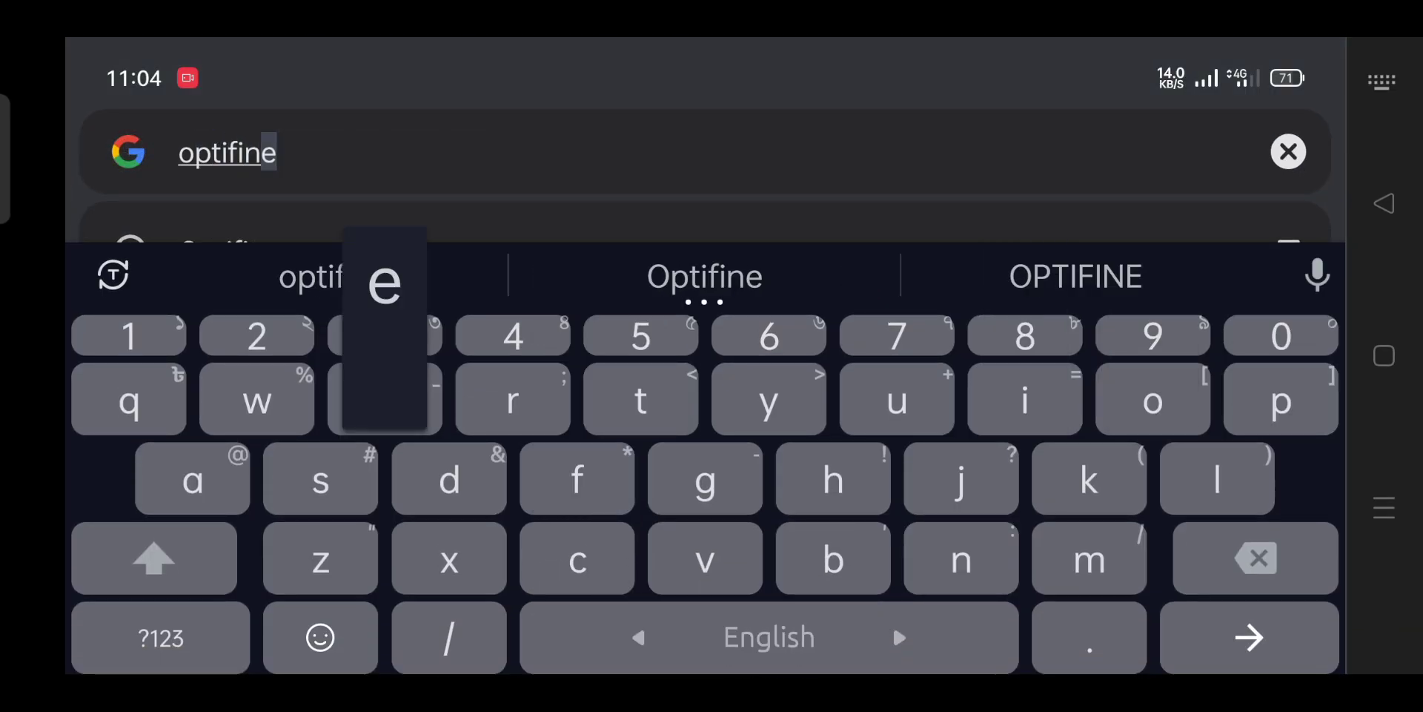
pyautogui.write('.ne')
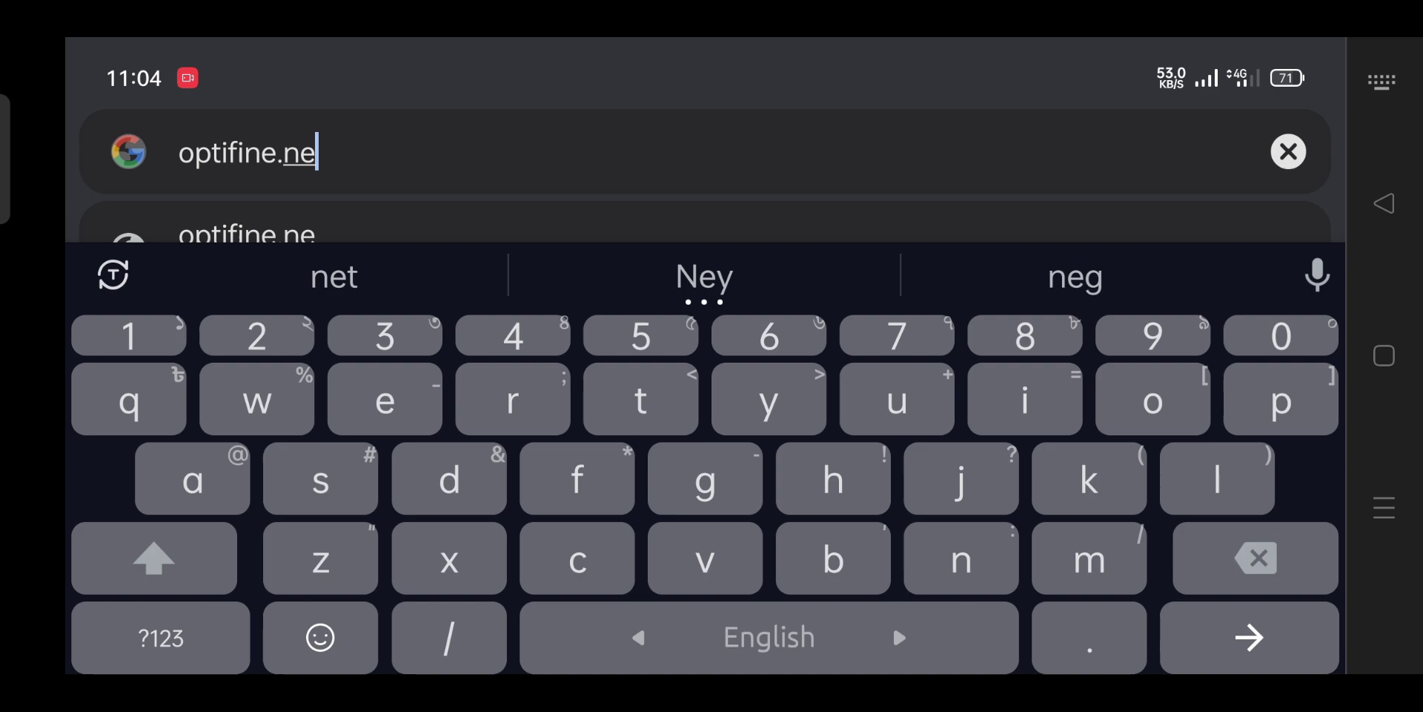
pyautogui.write('t')
pyautogui.press('Return')
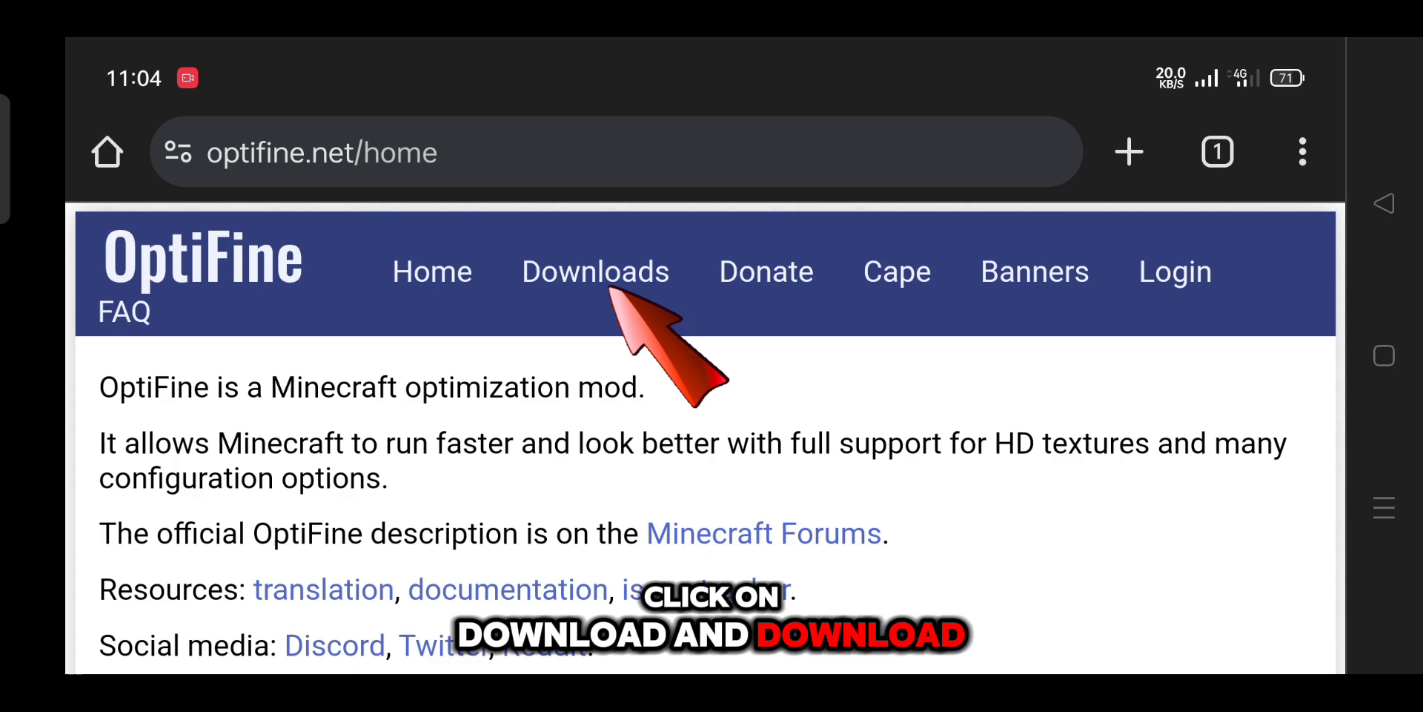
pyautogui.click(595, 271)
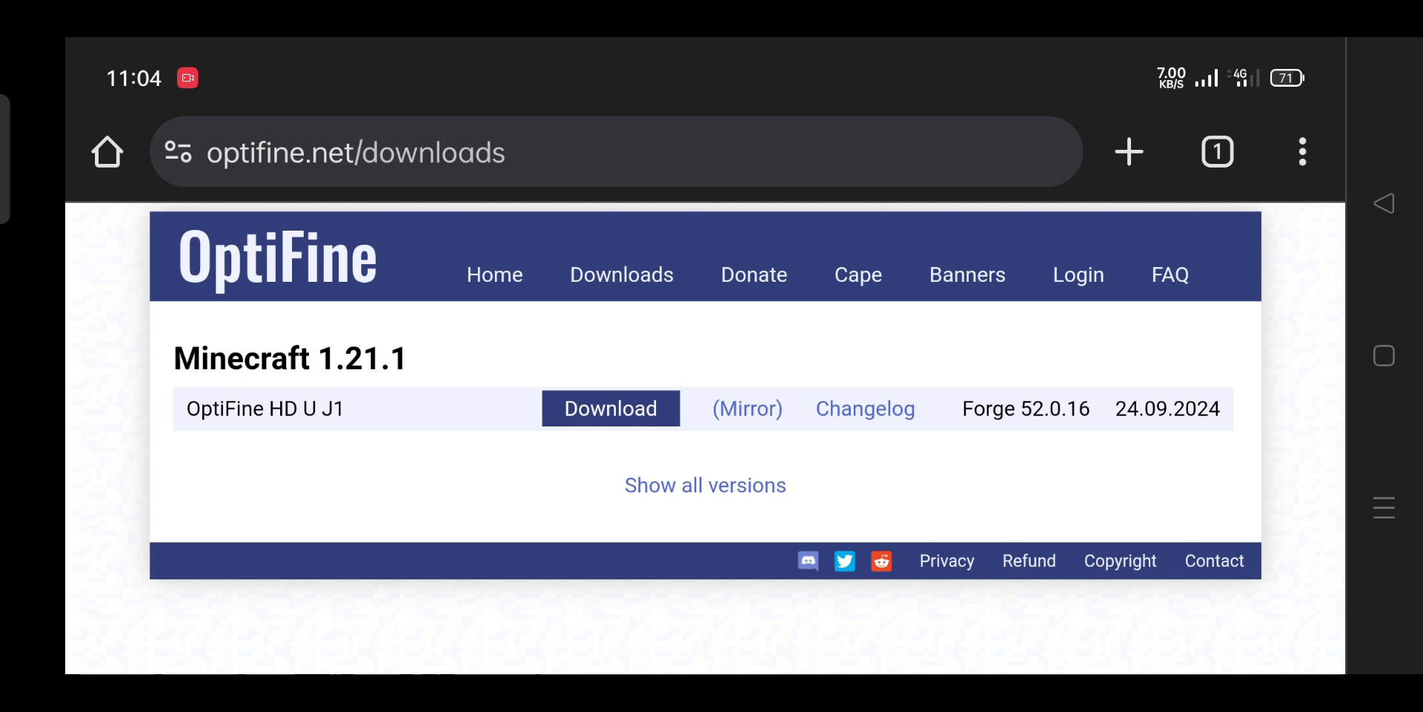
# Step: Download the OptiFine 1.20.2 HD U I7 pre1 preview build, skipping the ad and keeping the file
pyautogui.click(704, 484)
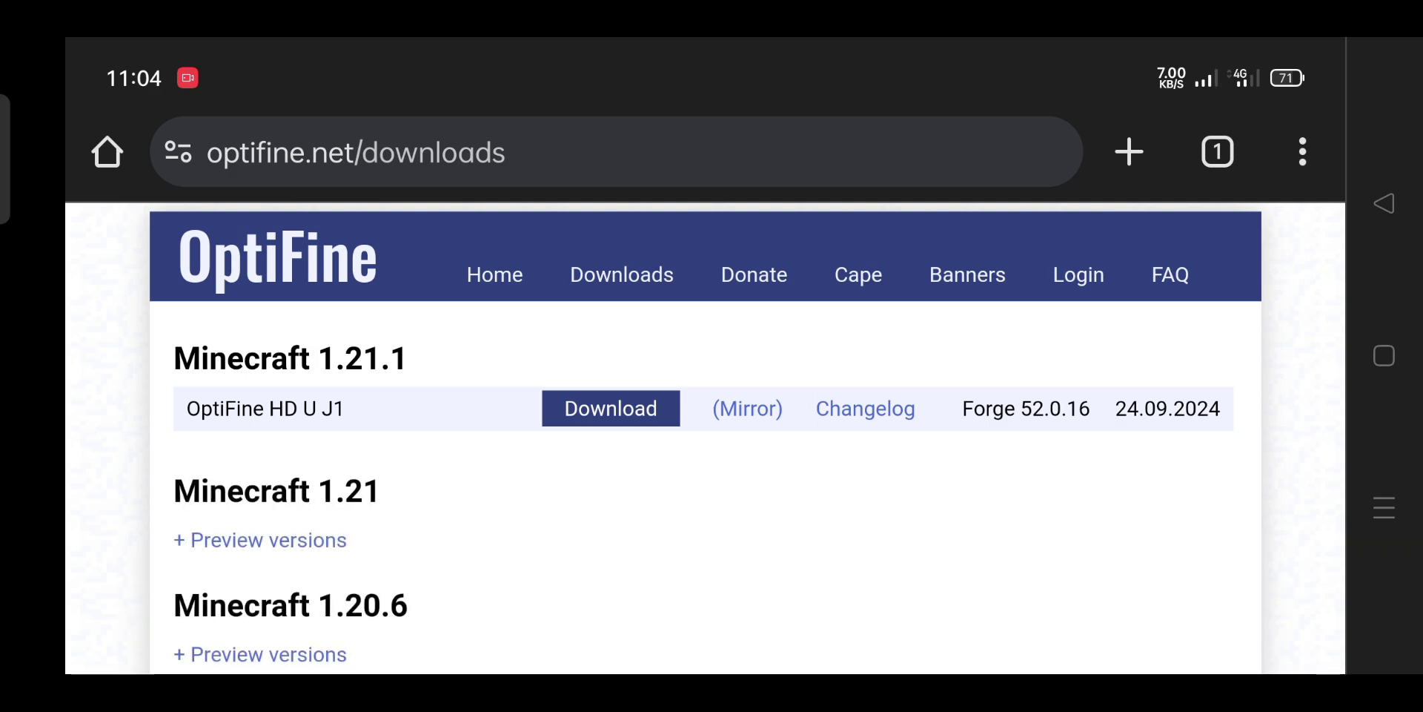
pyautogui.scroll(-5, 705, 386)
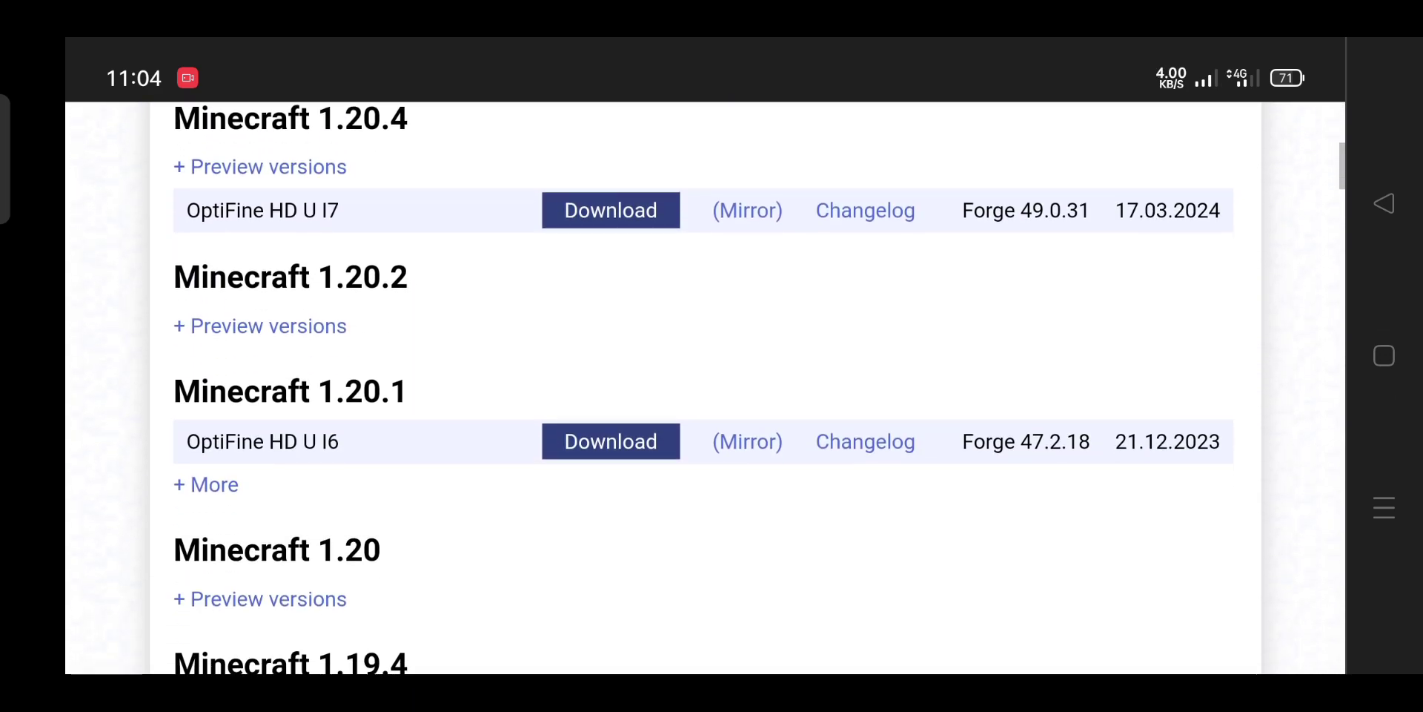
pyautogui.click(259, 326)
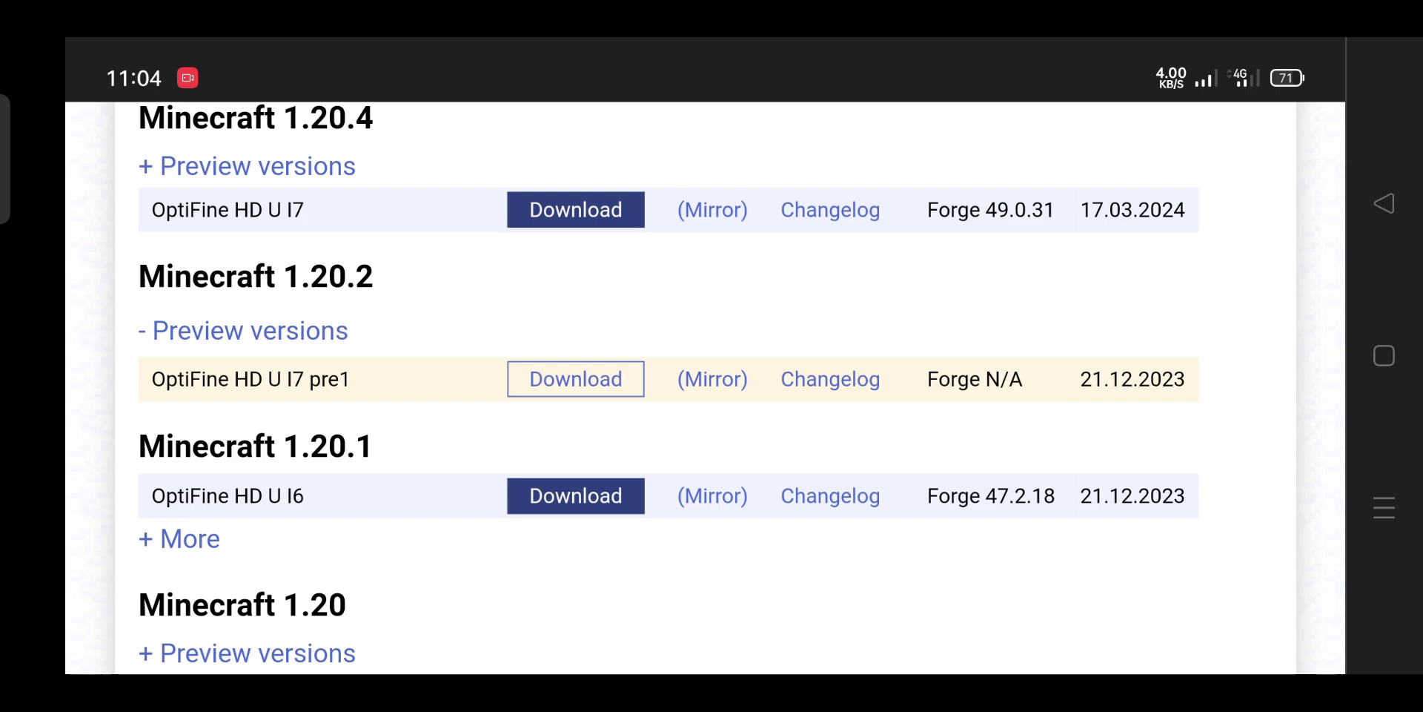
pyautogui.click(576, 379)
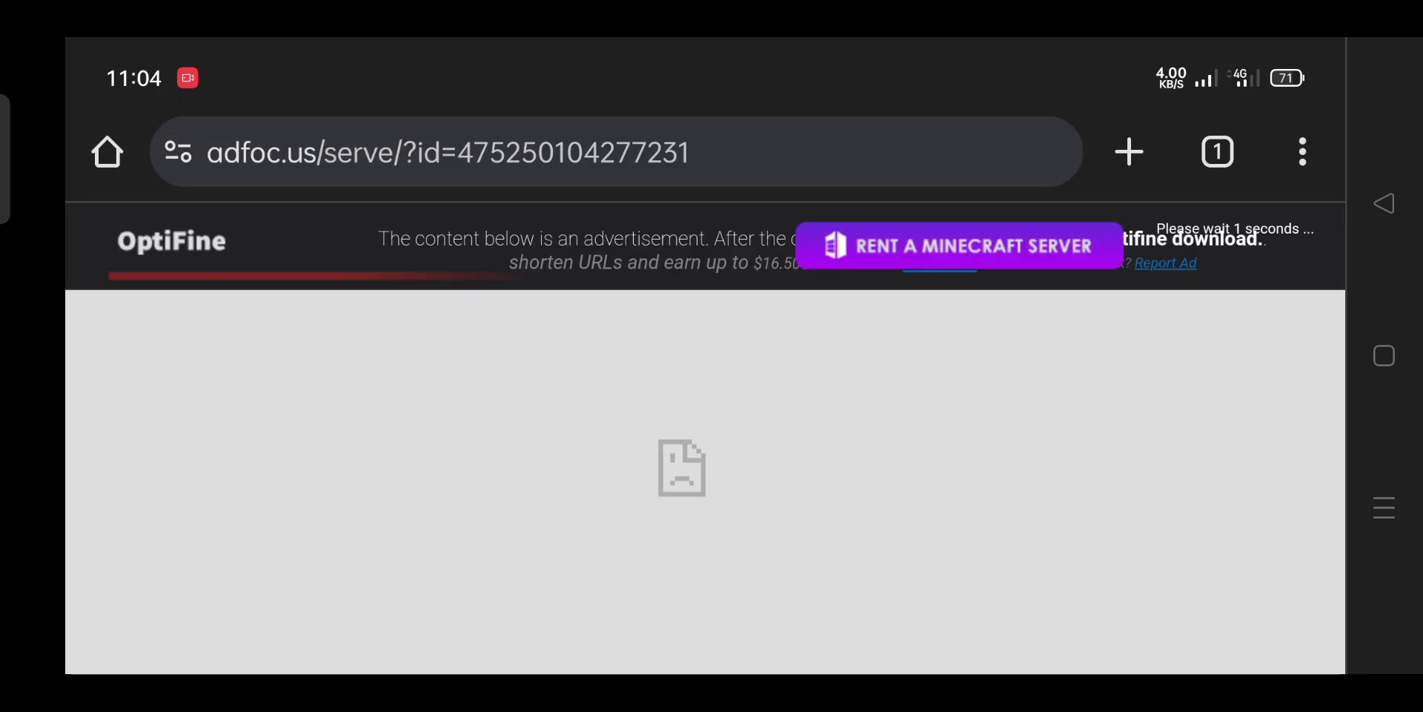
pyautogui.click(1232, 245)
pyautogui.click(972, 514)
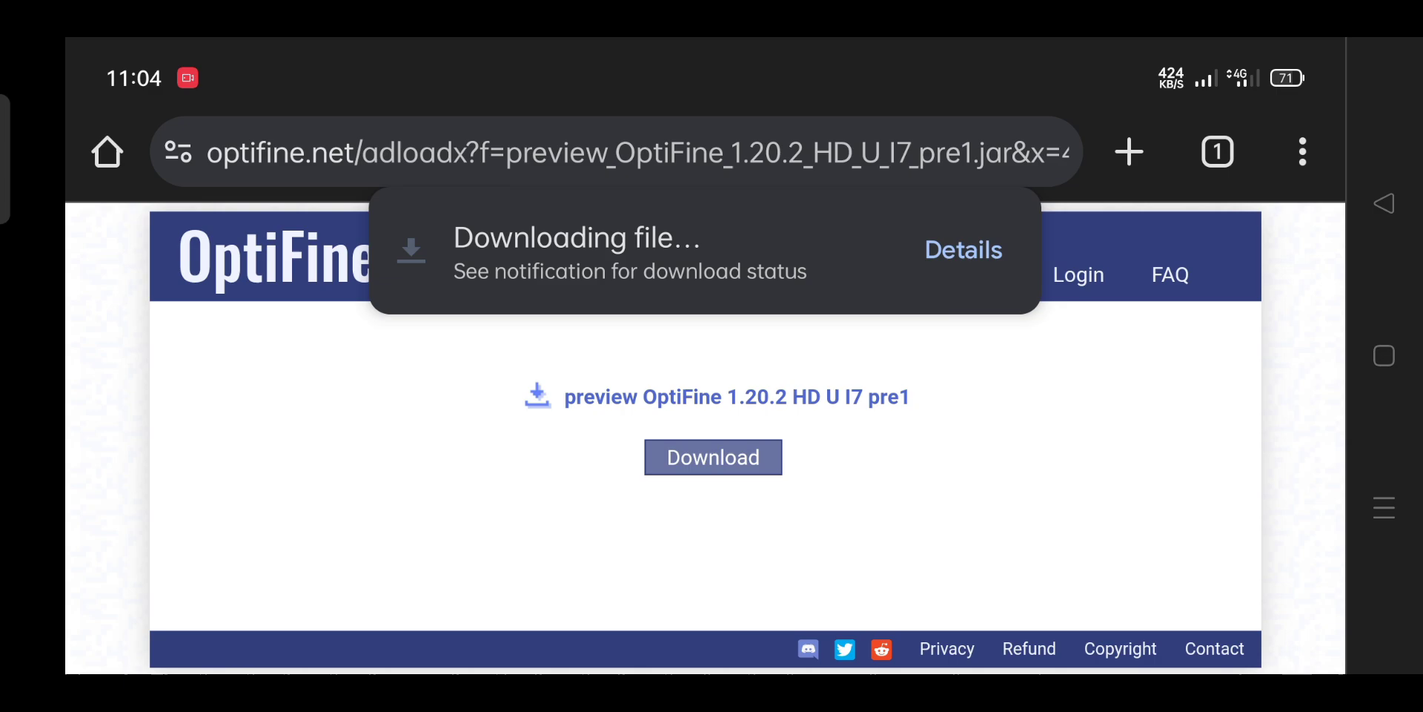
pyautogui.click(1383, 508)
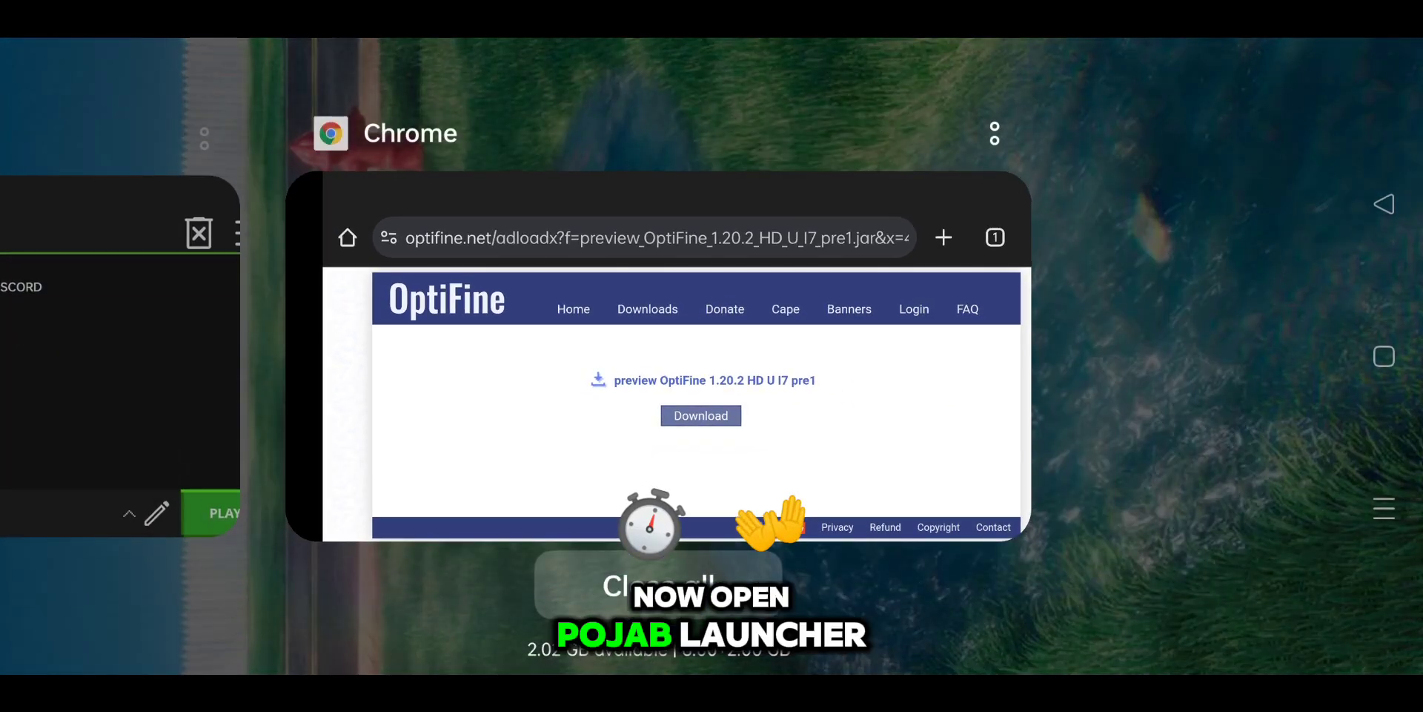
# Step: Back in PojavLauncher, run the OptiFine 1.20.2 HD U I7 pre1 jar from Download with Execute a .jar
pyautogui.click(118, 371)
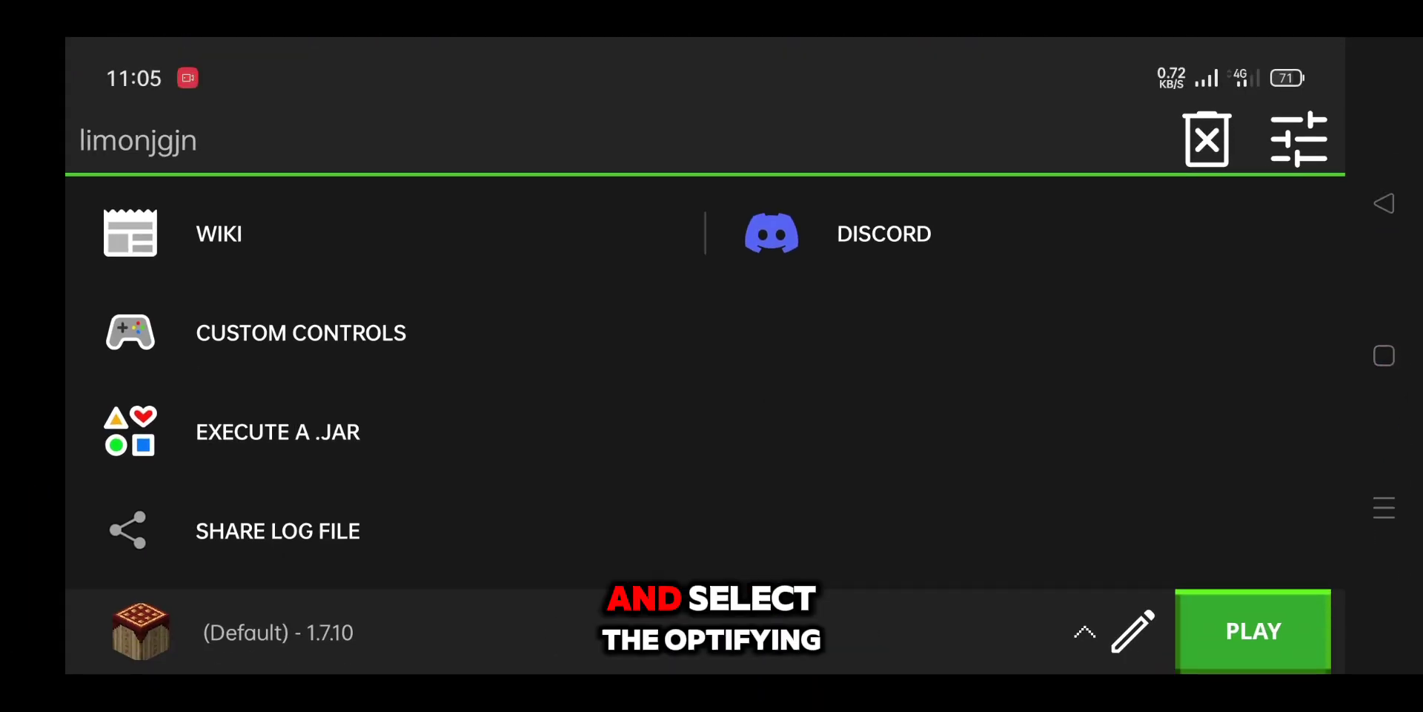
pyautogui.click(278, 432)
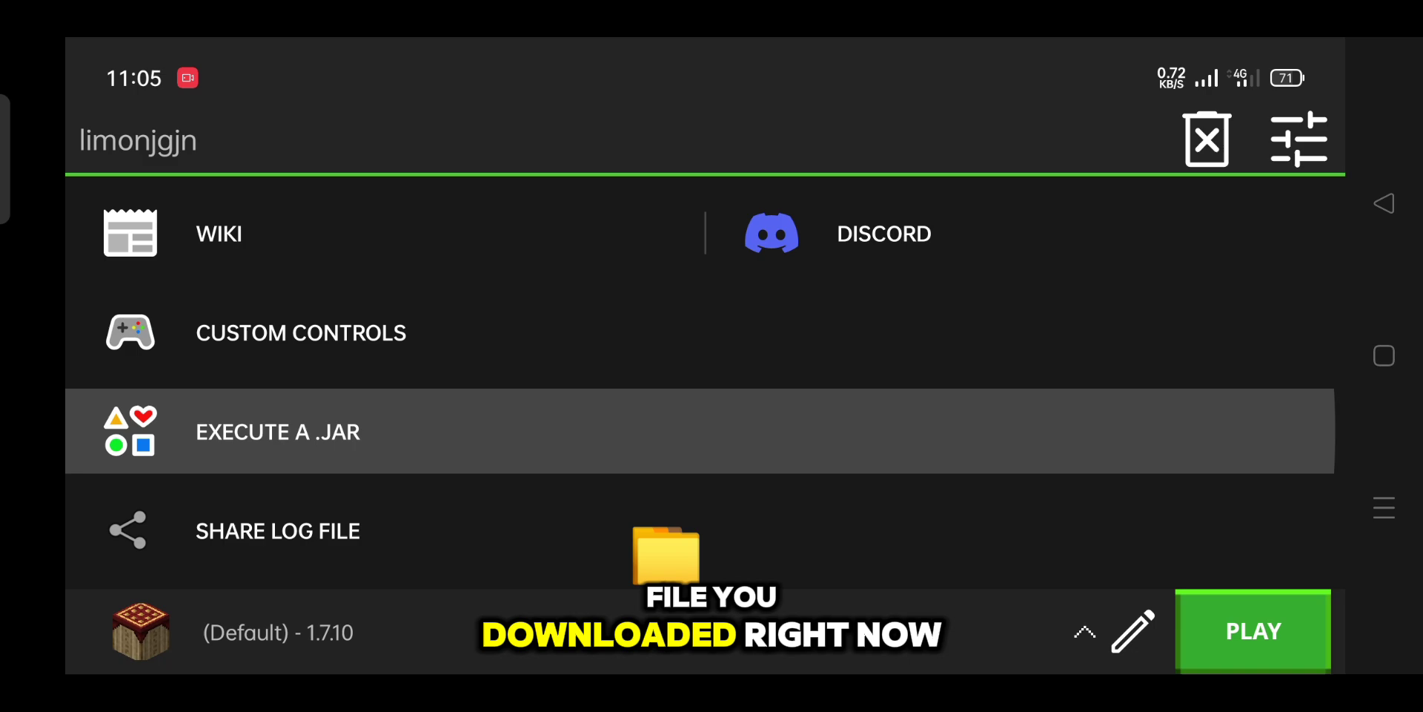
pyautogui.click(887, 464)
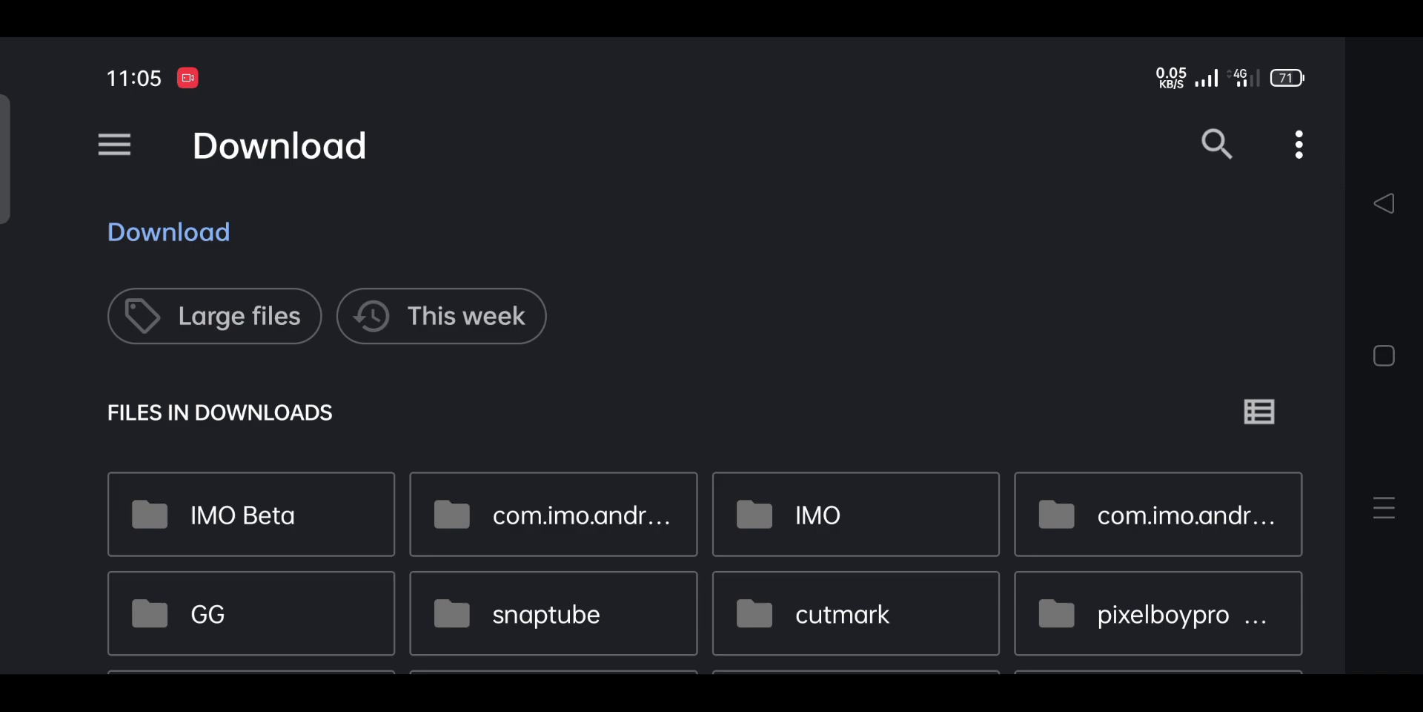
pyautogui.scroll(-10, 704, 430)
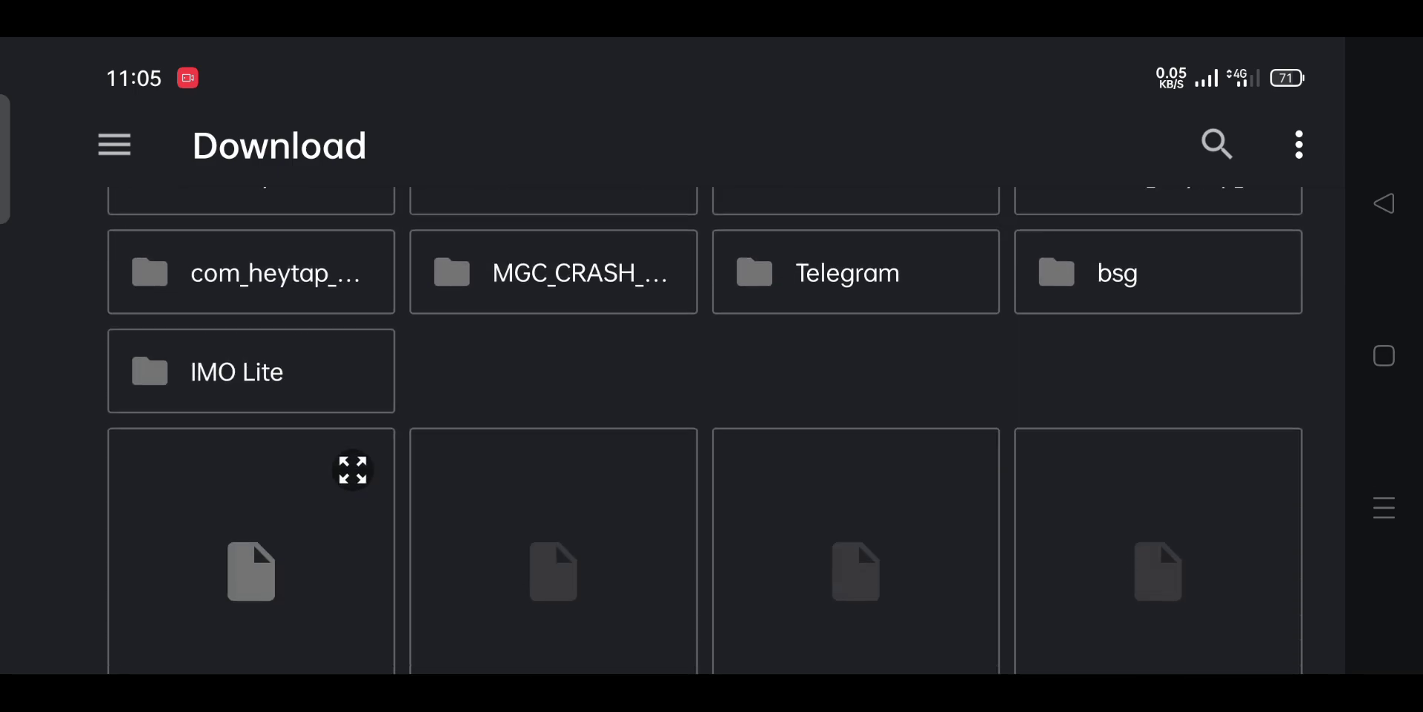
pyautogui.click(250, 445)
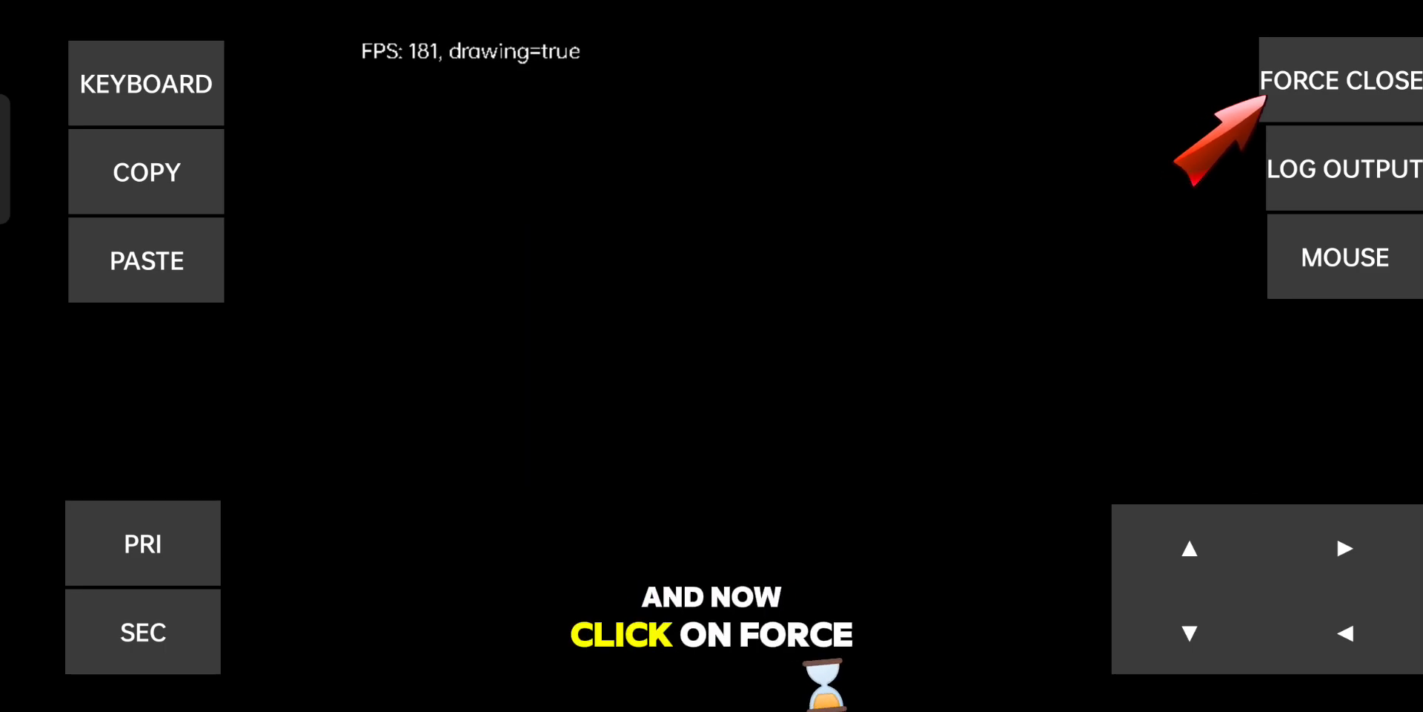
# Step: Force close the finished installer and select the OptiFine 1.20.2 profile
pyautogui.click(1340, 80)
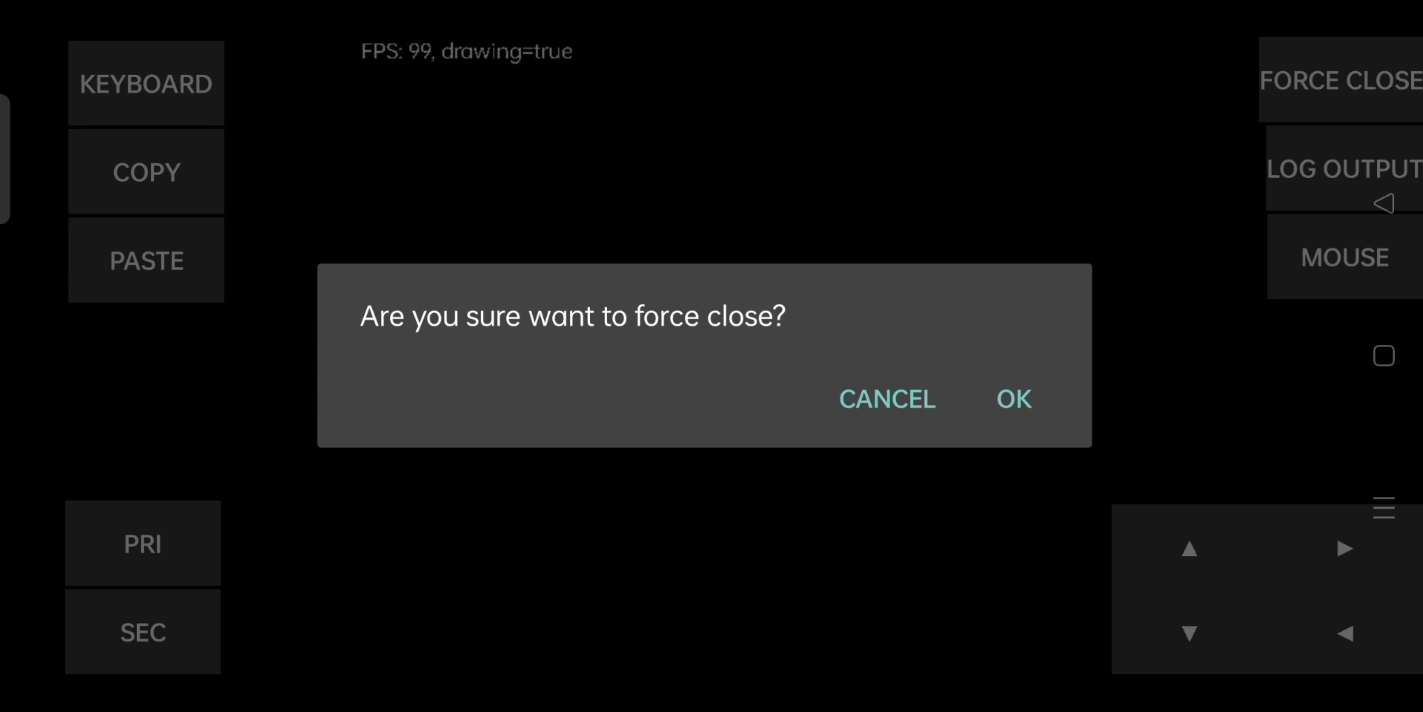
pyautogui.click(1014, 398)
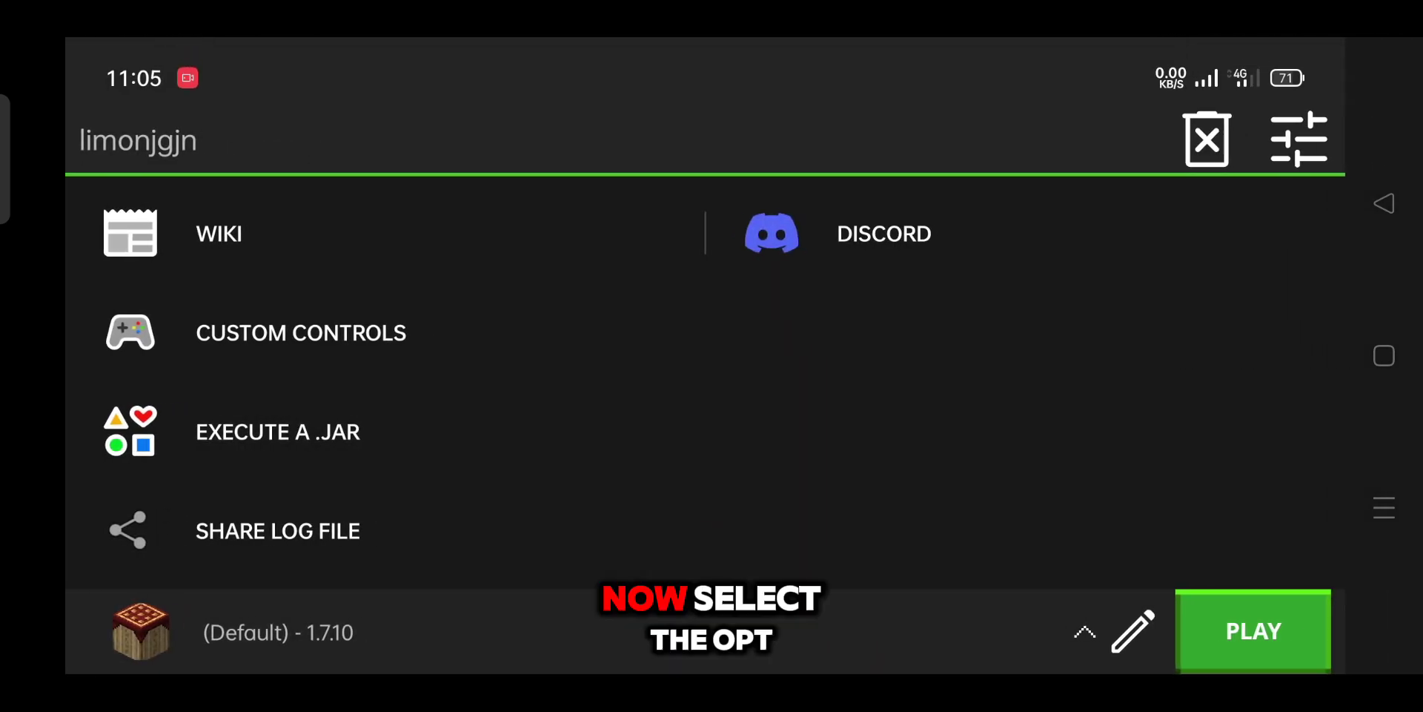
pyautogui.click(278, 631)
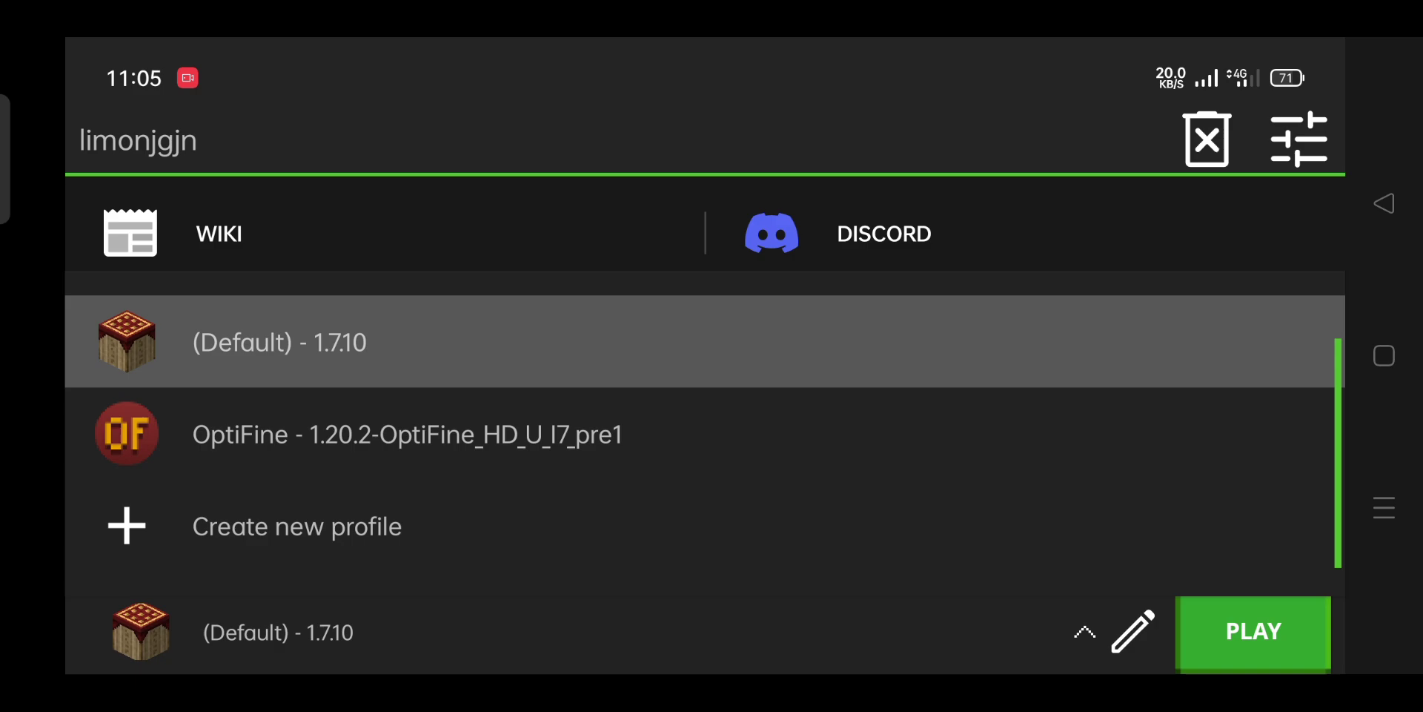
pyautogui.click(408, 434)
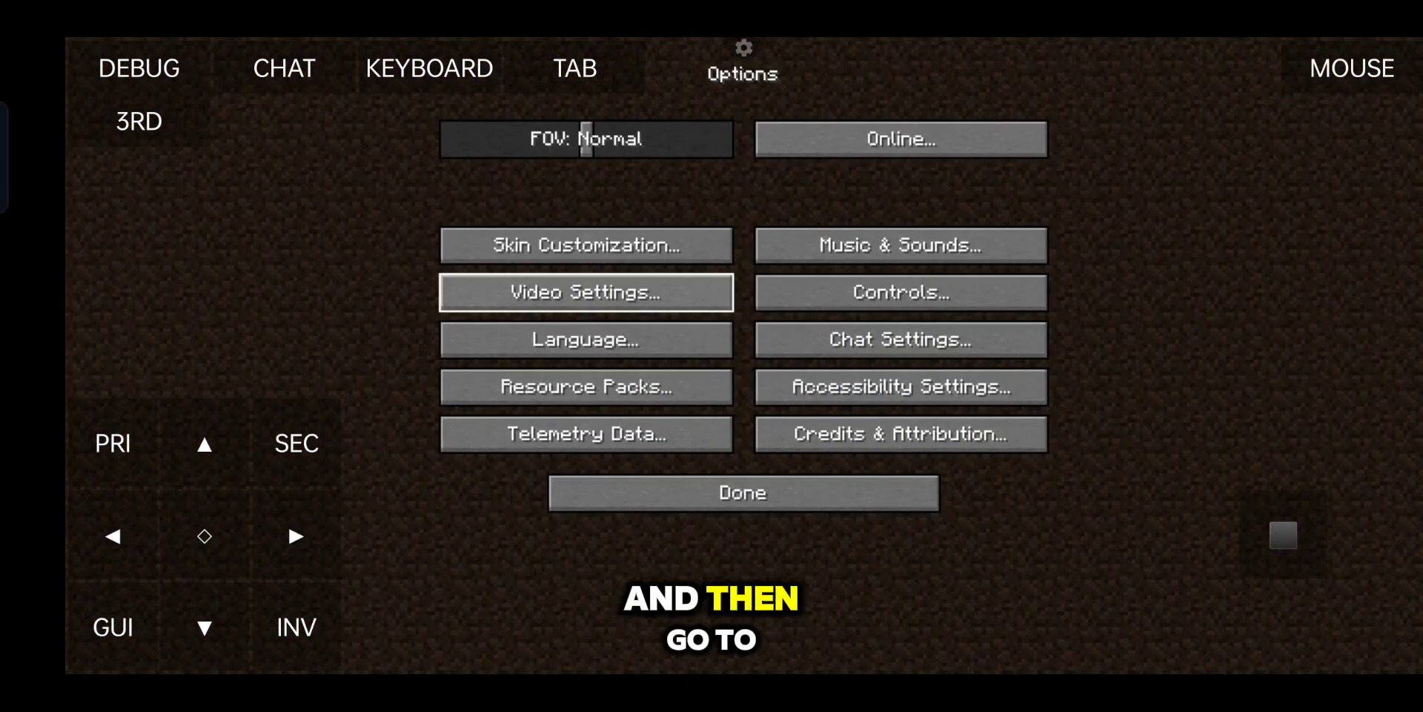
# Step: Set graphics to Fast and turn Smooth Lighting and Smooth Lighting Level off
pyautogui.click(586, 280)
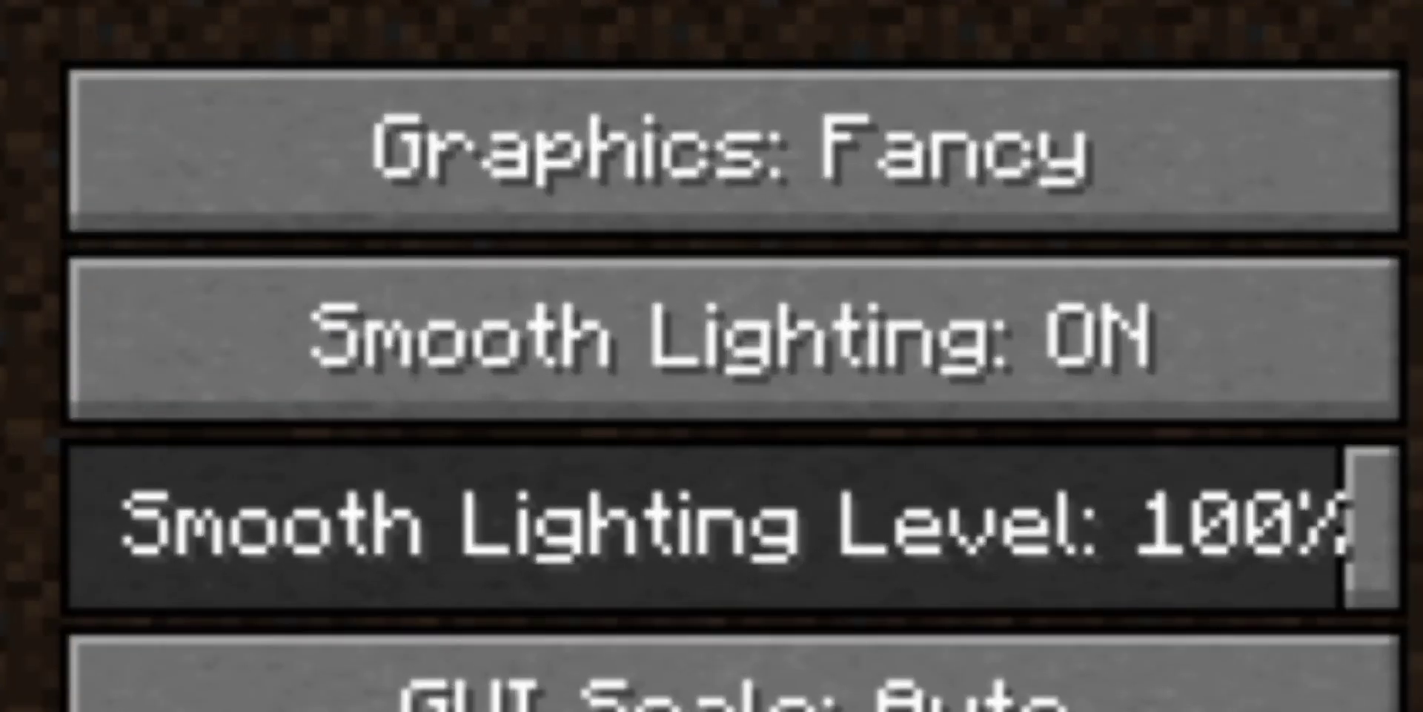
pyautogui.click(297, 193)
pyautogui.click(296, 192)
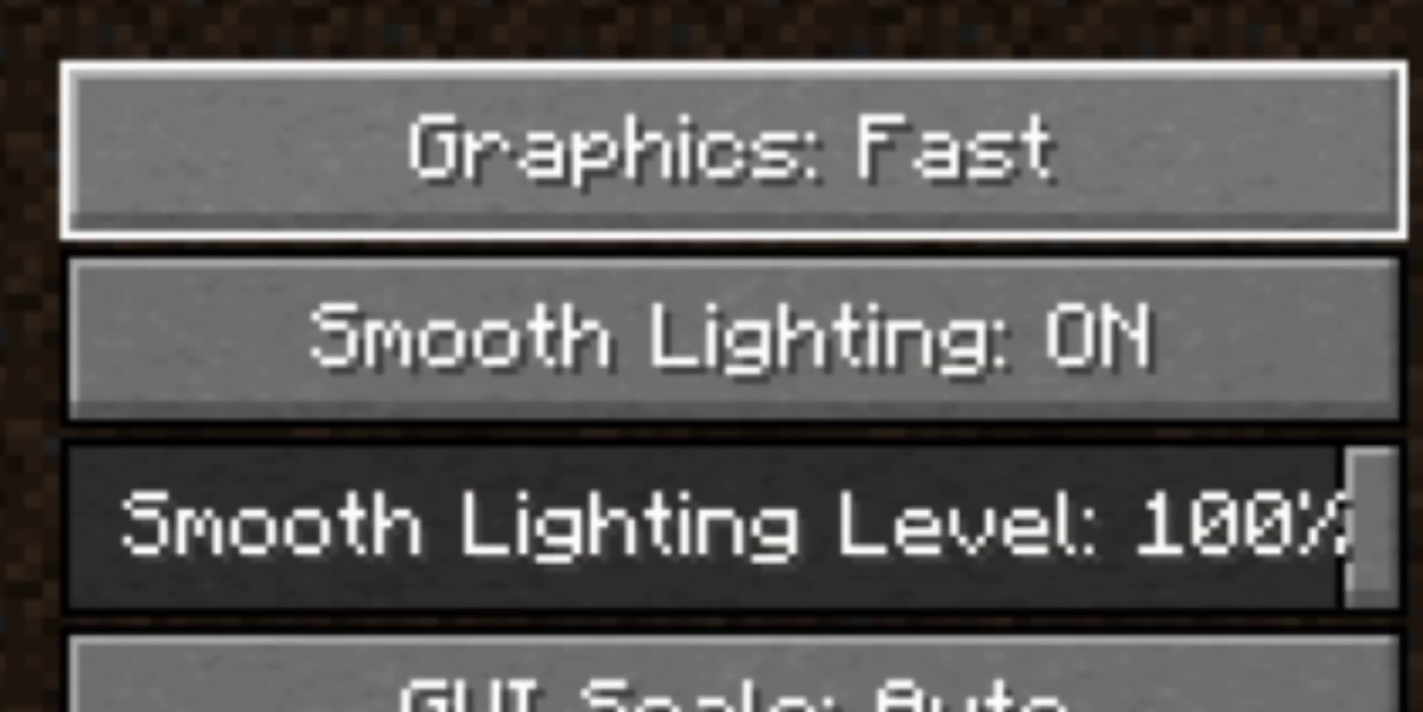
pyautogui.click(734, 337)
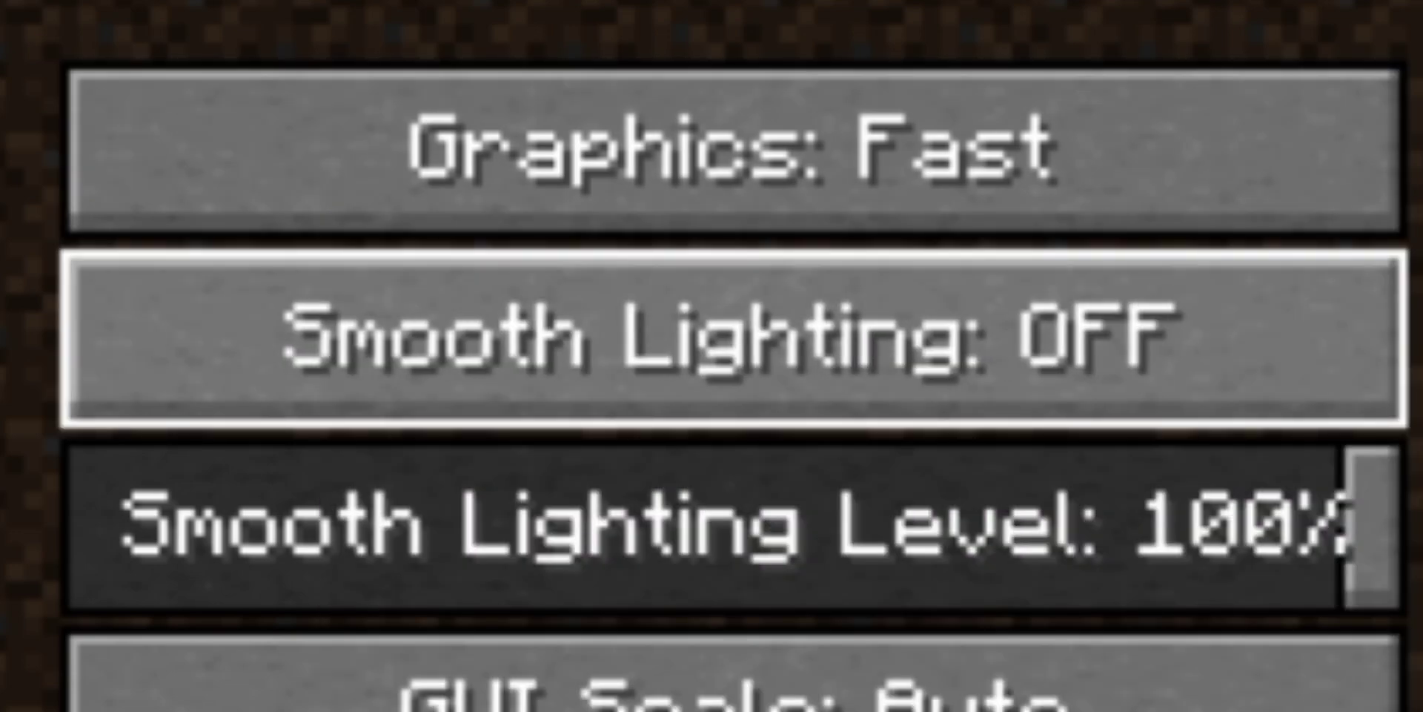
pyautogui.moveTo(1372, 526); pyautogui.dragTo(95, 519)
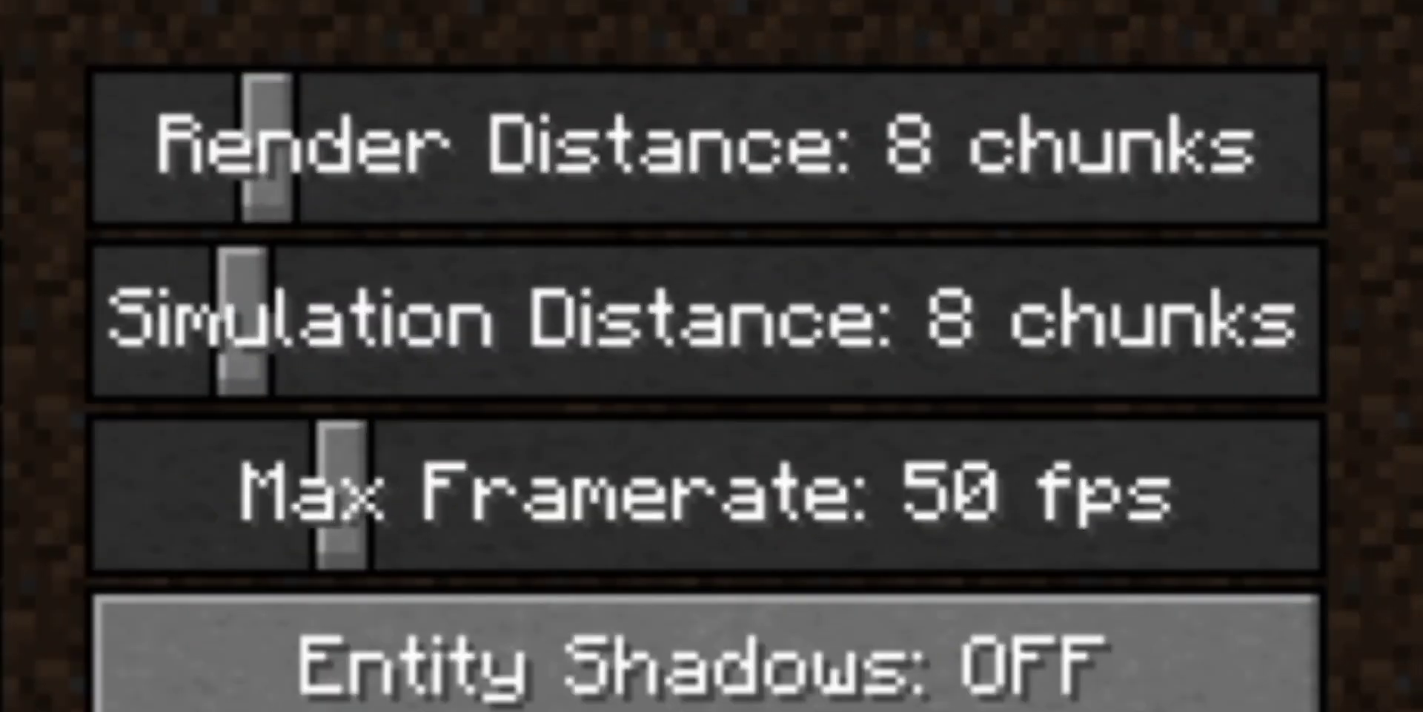
# Step: Set Render Distance to 2, Simulation Distance to 5 chunks, and Max Framerate to Unlimited
pyautogui.moveTo(266, 148)
pyautogui.mouseDown()
pyautogui.moveTo(625, 144)
pyautogui.moveTo(119, 149)
pyautogui.mouseUp()
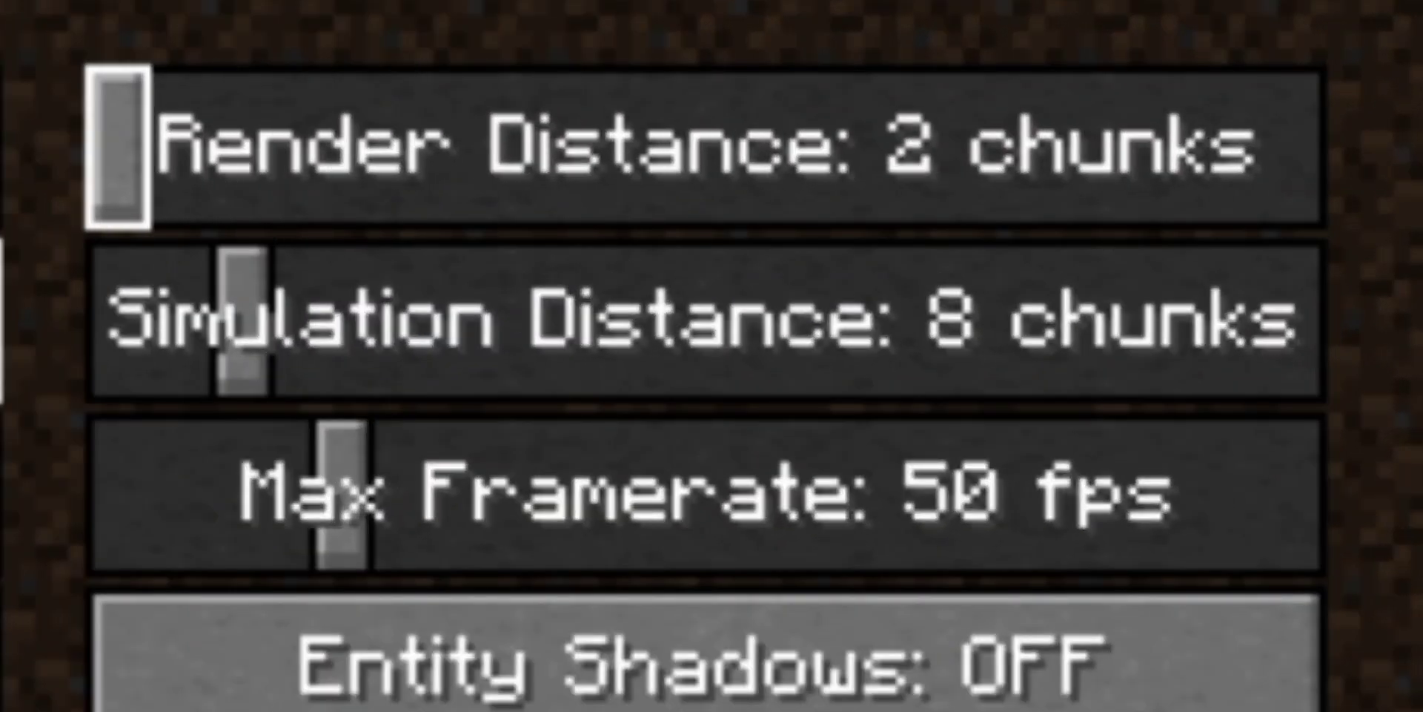
pyautogui.click(572, 317)
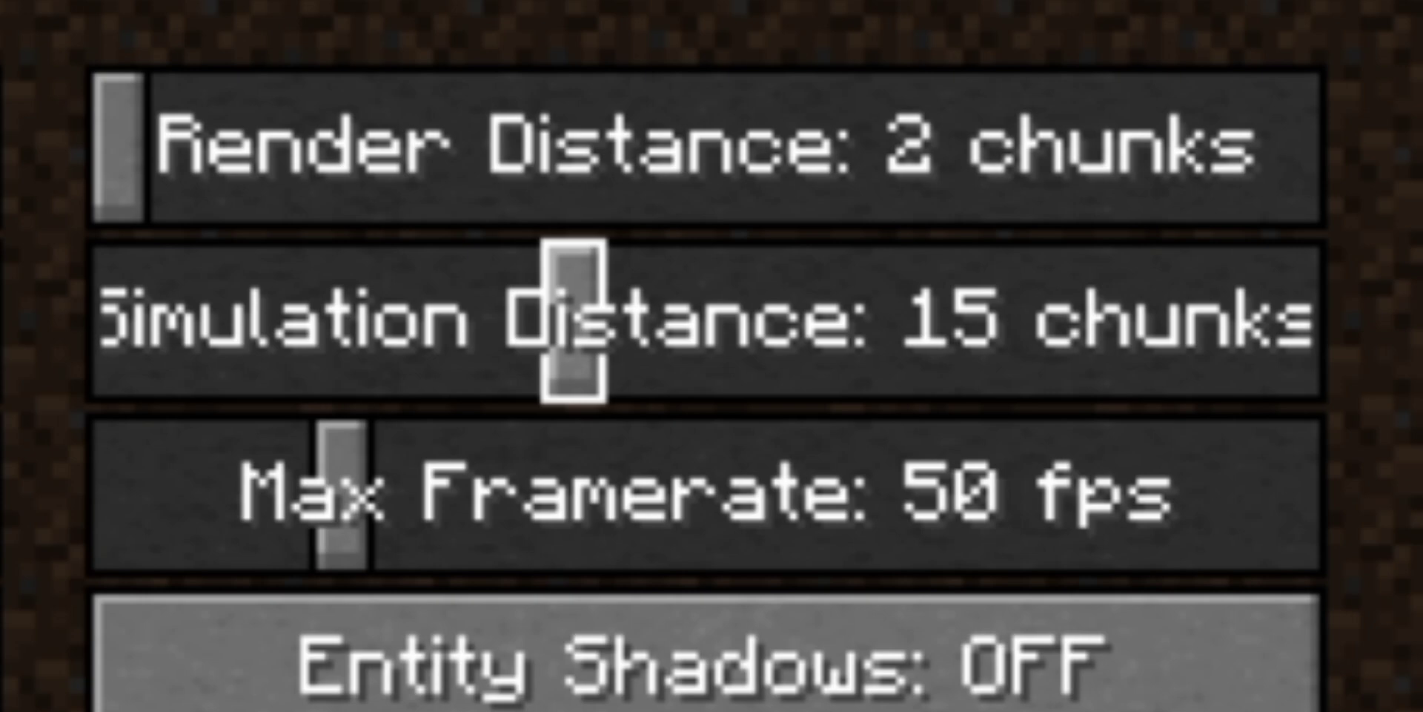
pyautogui.moveTo(571, 317); pyautogui.dragTo(117, 317)
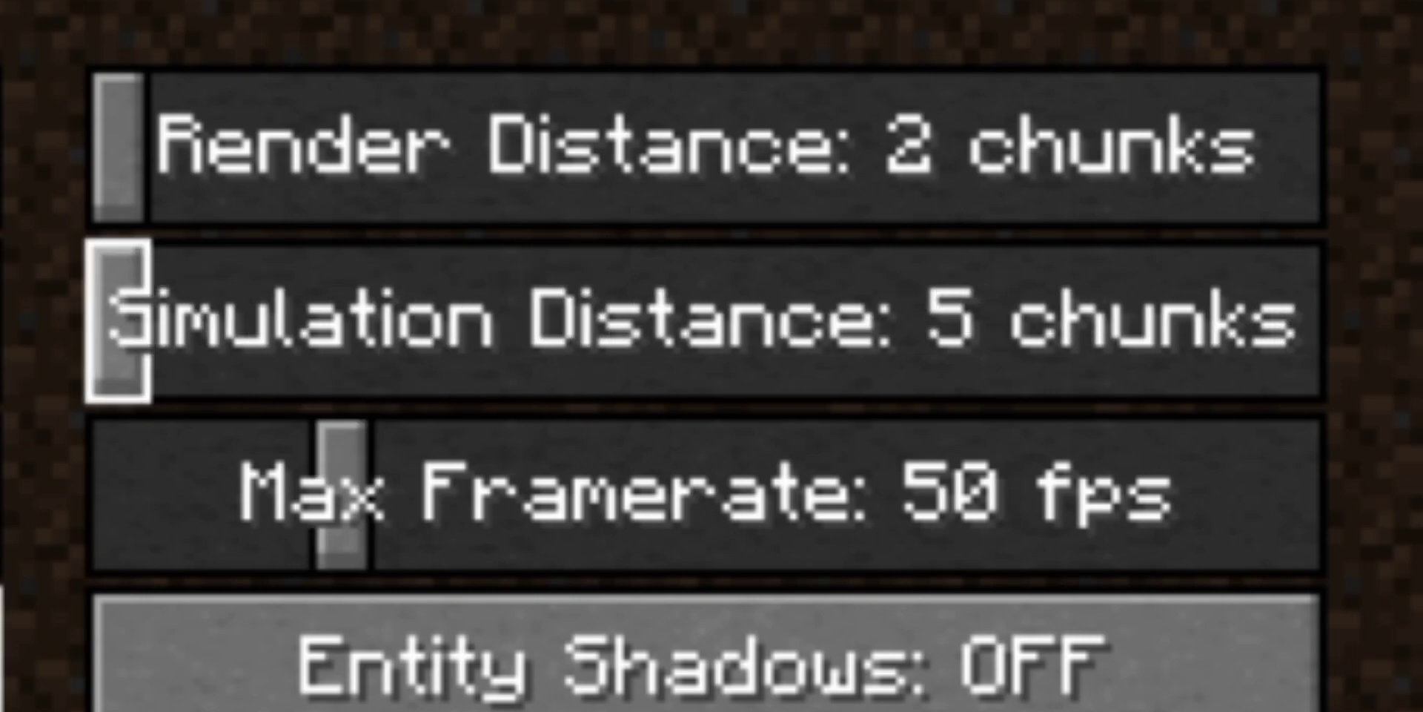
pyautogui.moveTo(341, 493); pyautogui.dragTo(1293, 493)
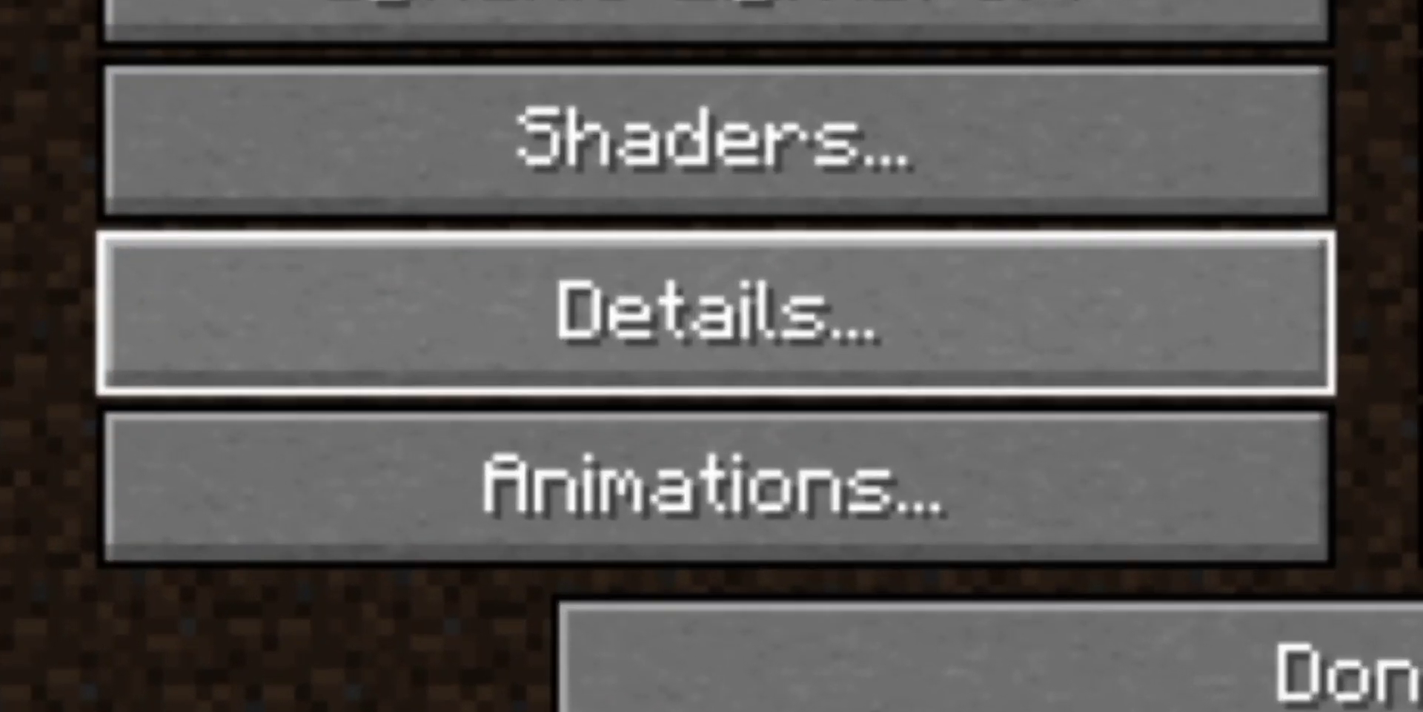
# Step: Set clouds, trees and vignette to Fast; turn sky, sun and moon, fog and view bobbing off
pyautogui.click(715, 311)
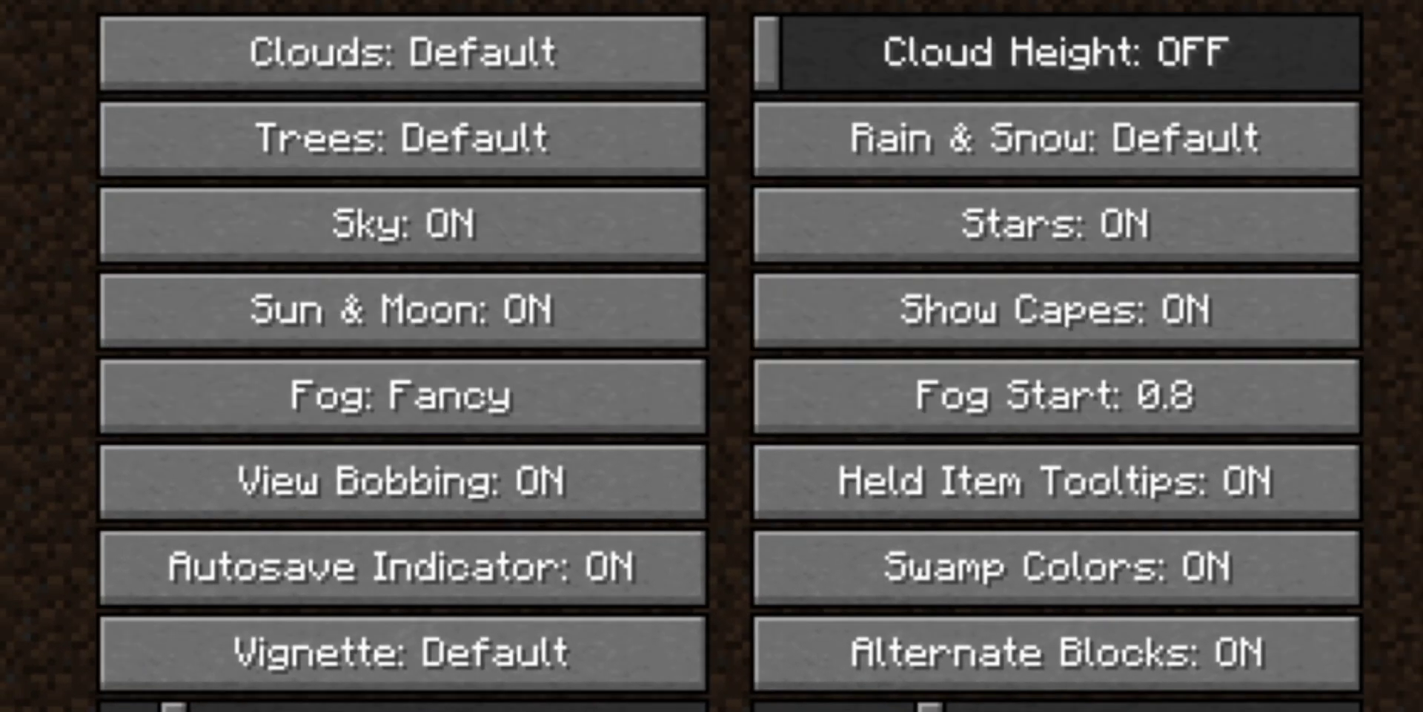
pyautogui.click(403, 52)
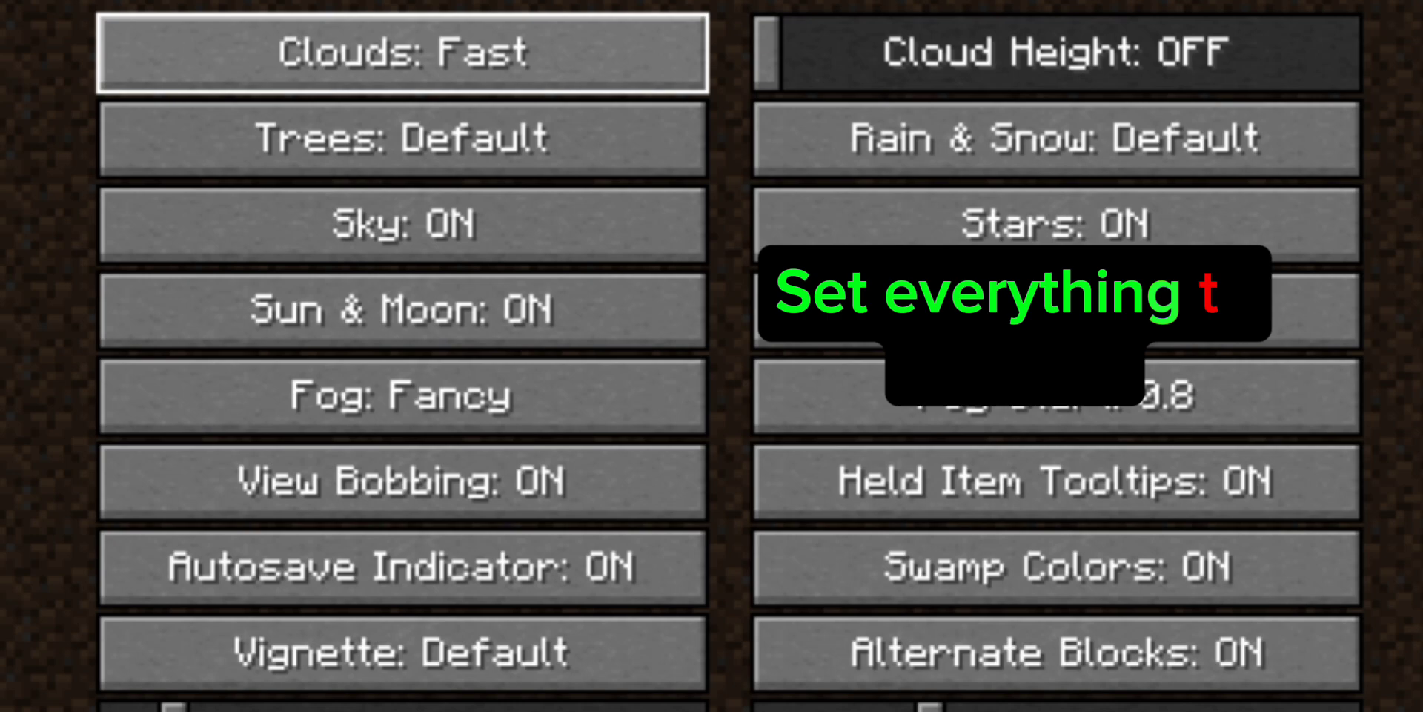
pyautogui.click(402, 138)
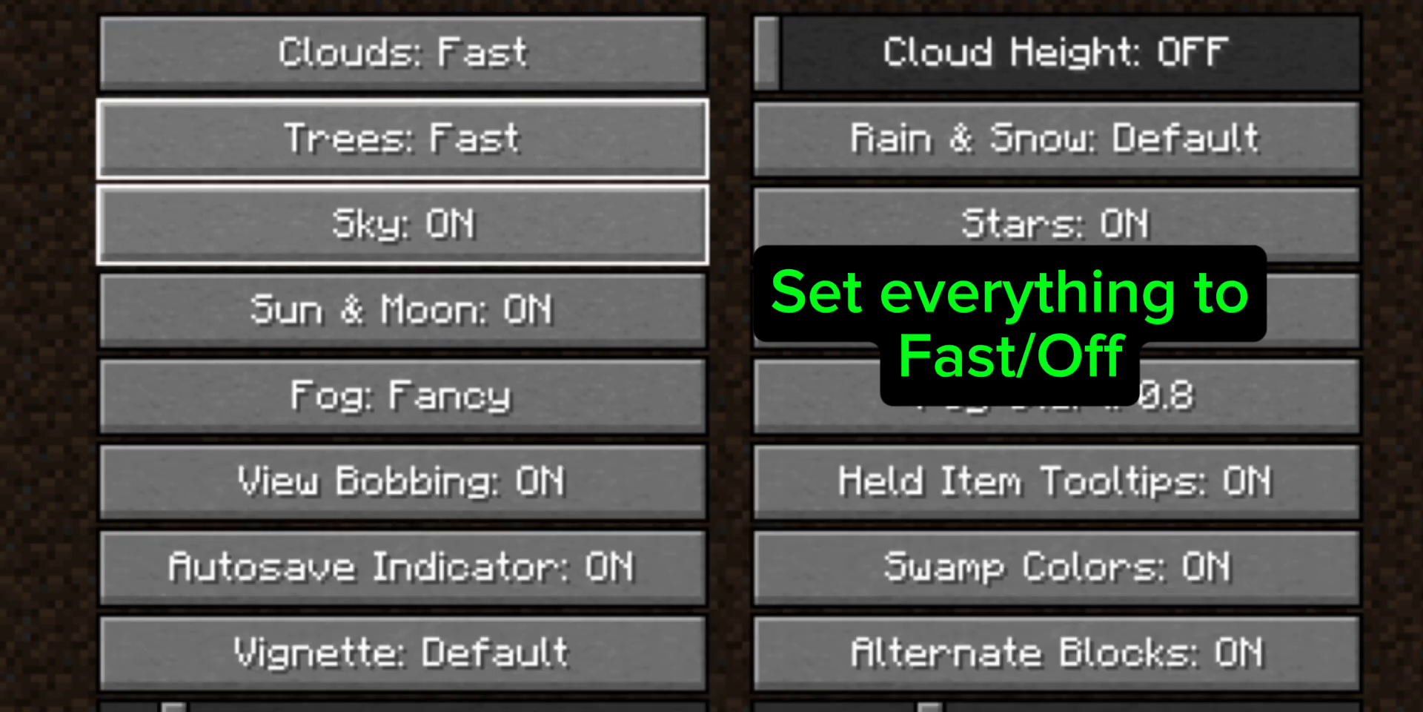
pyautogui.click(402, 224)
pyautogui.click(402, 310)
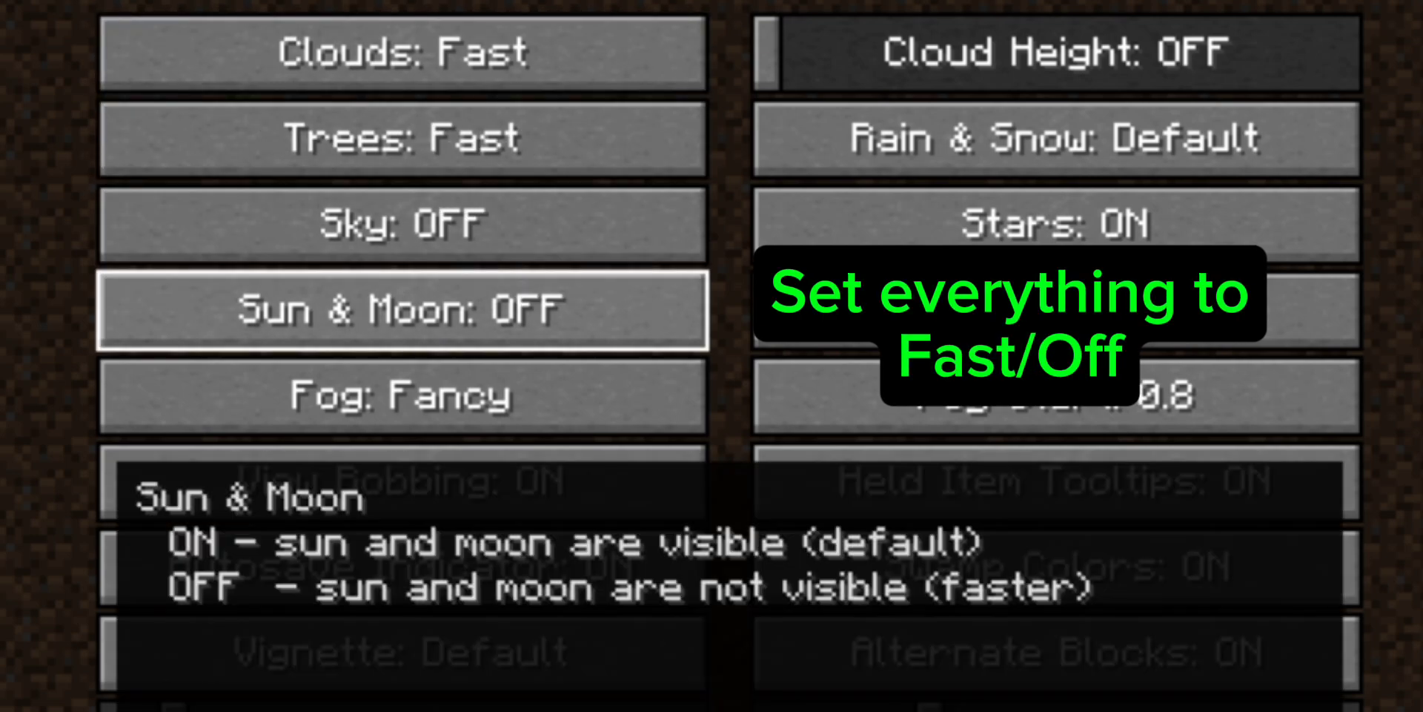
pyautogui.click(403, 395)
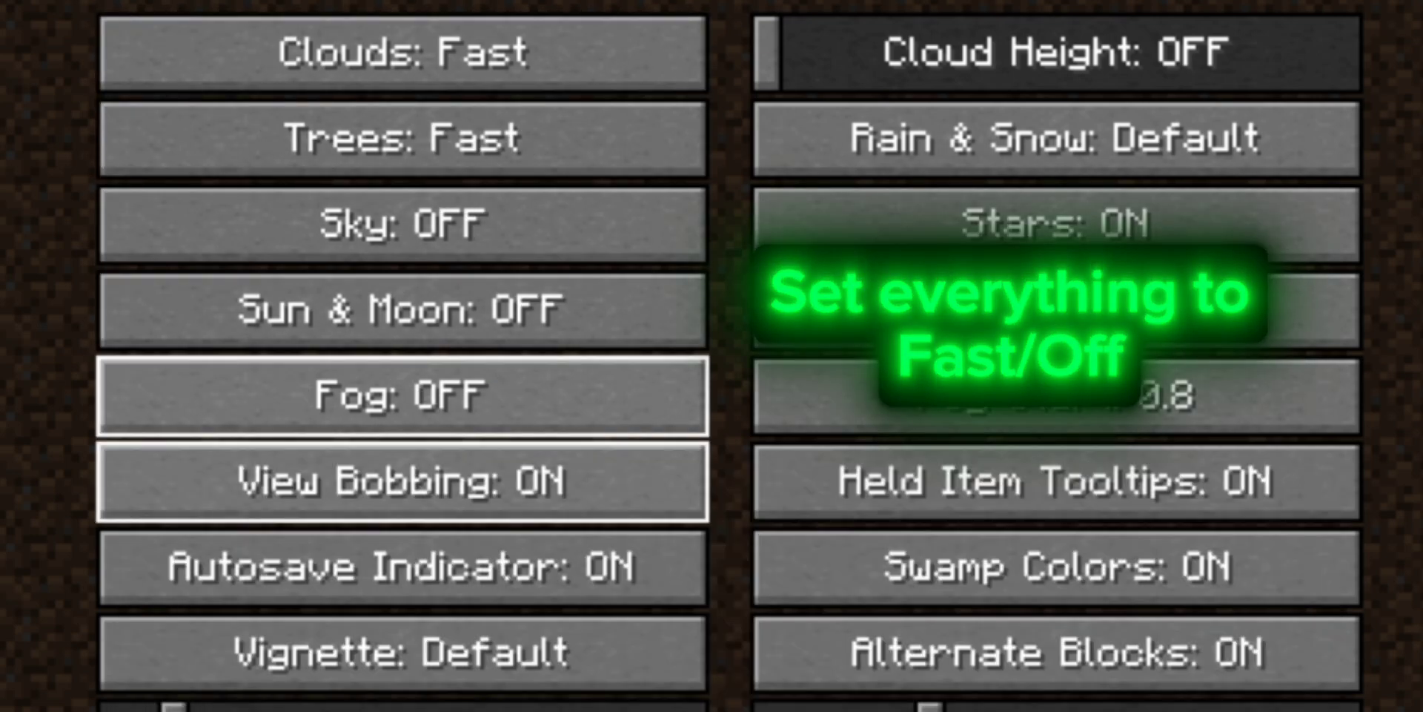
pyautogui.click(403, 481)
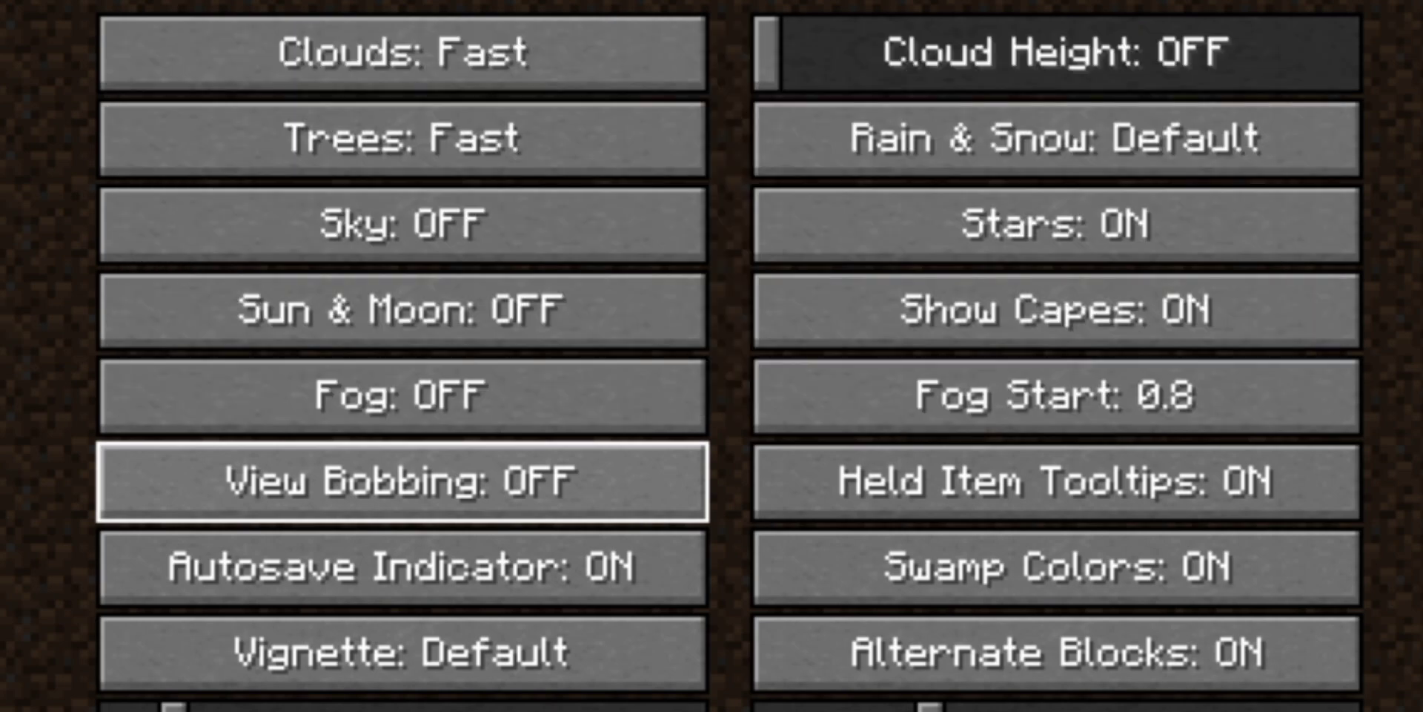
pyautogui.click(402, 652)
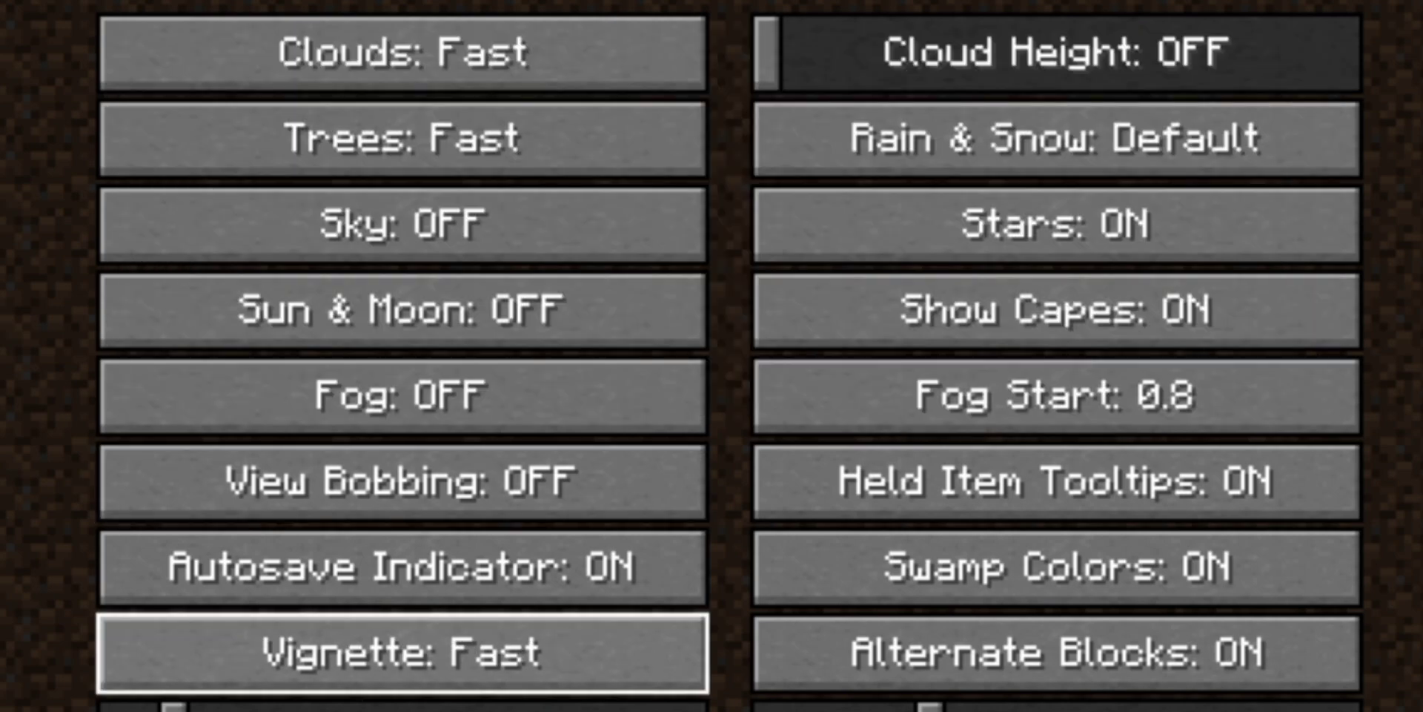
# Step: Set rain and snow to Fast and fog start to 0.2; turn stars, capes, tooltips, swamp colors, alternate blocks off
pyautogui.click(1056, 138)
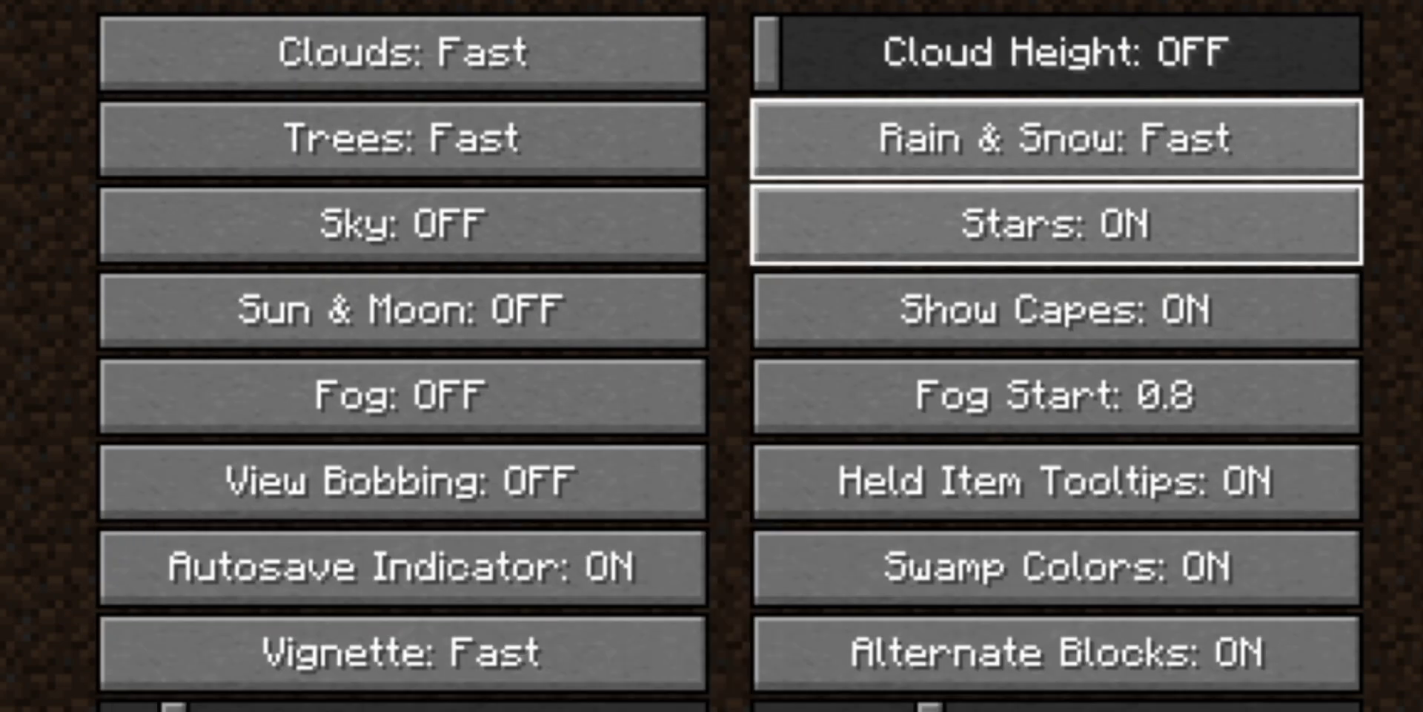
pyautogui.click(1056, 224)
pyautogui.click(1056, 309)
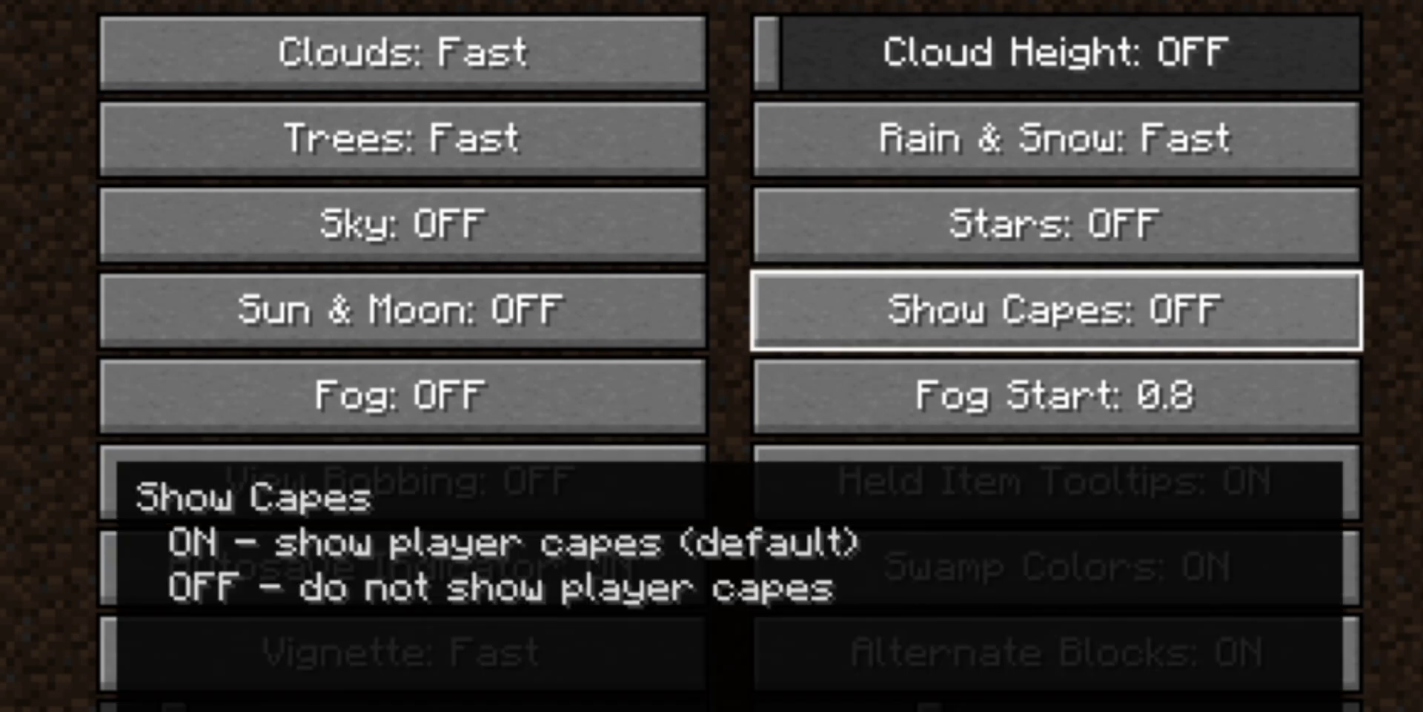
pyautogui.click(1056, 395)
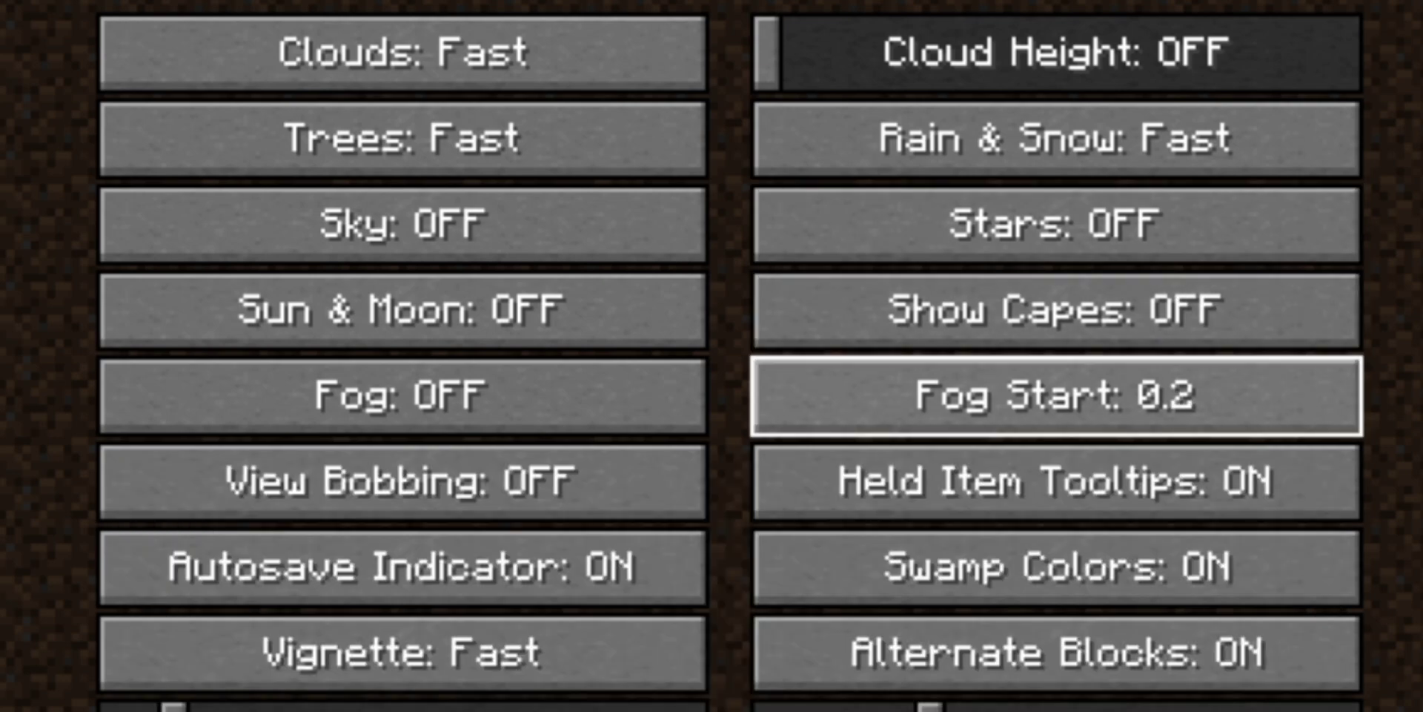
pyautogui.click(1056, 481)
pyautogui.click(1056, 566)
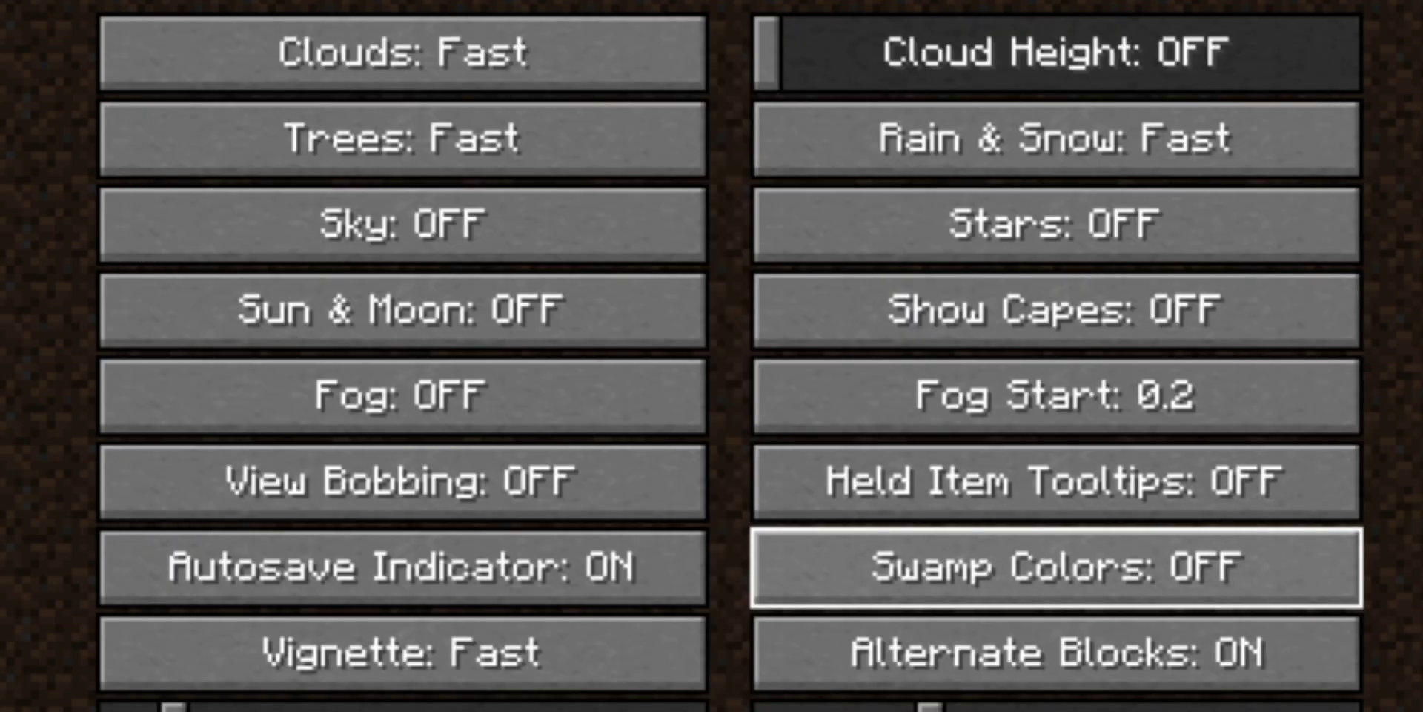
pyautogui.click(1056, 653)
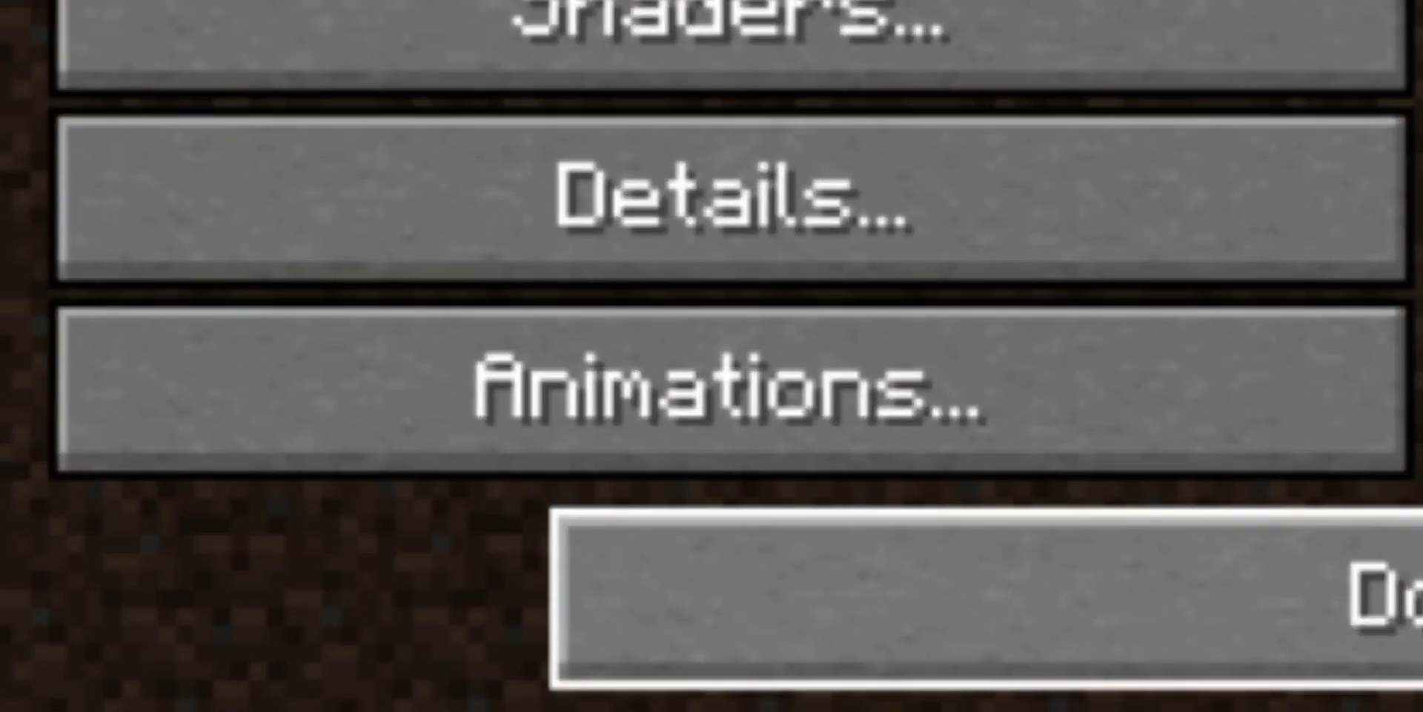
# Step: Apply All OFF in Animation Settings, leaving particles at Minimal, then return to Video Settings
pyautogui.click(726, 385)
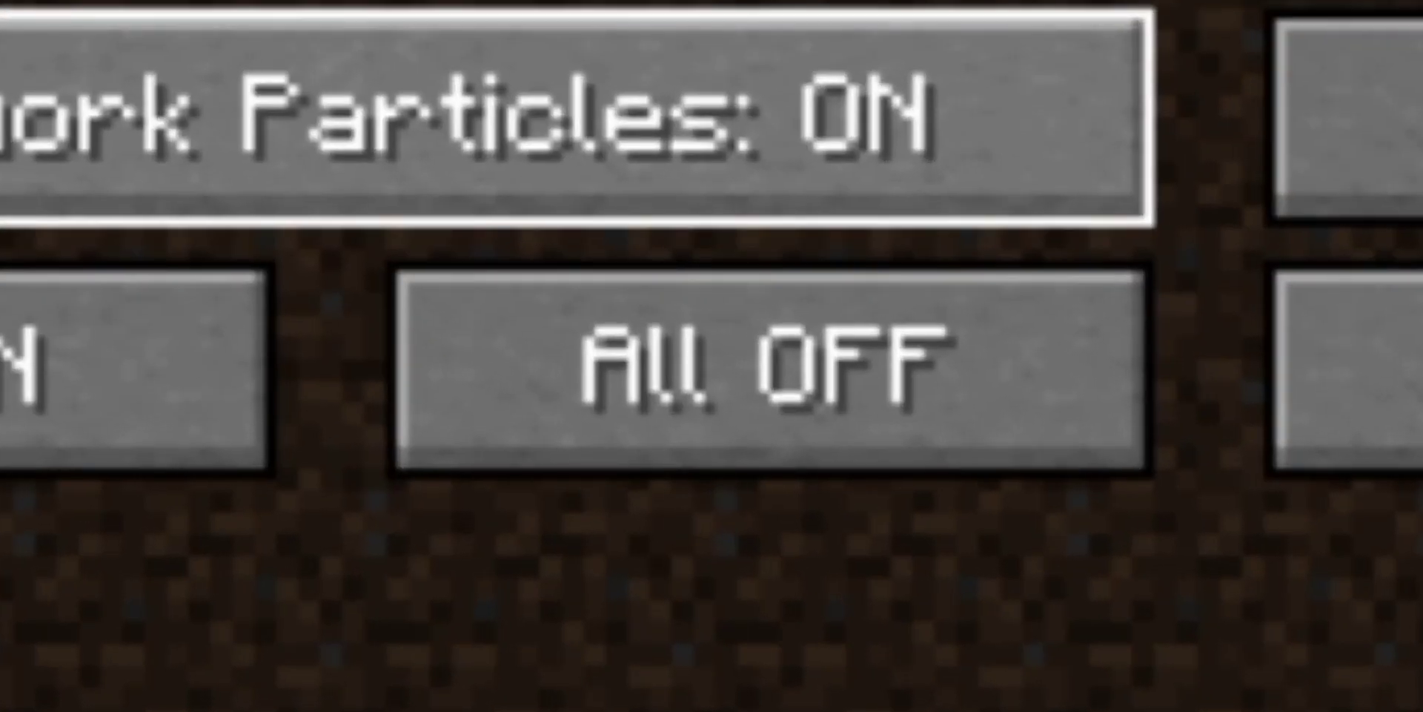
pyautogui.click(769, 367)
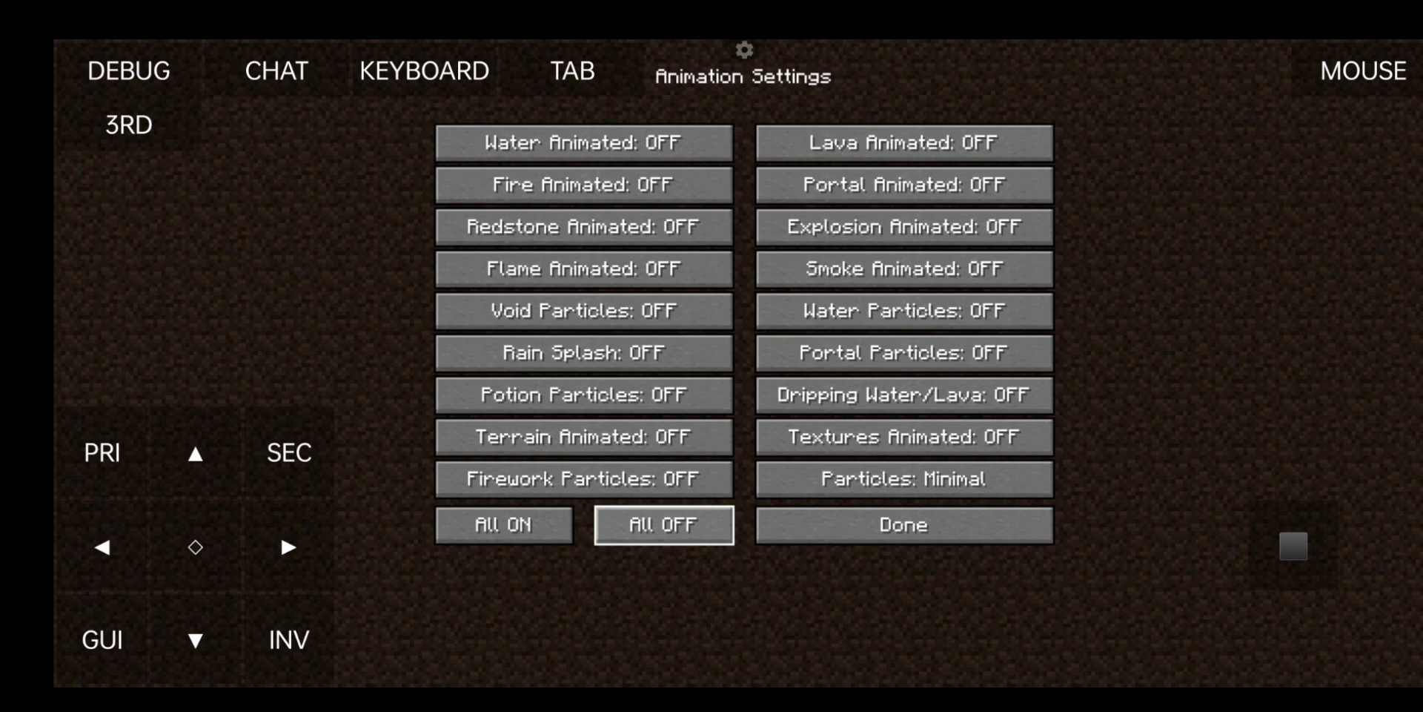
pyautogui.press('Escape')
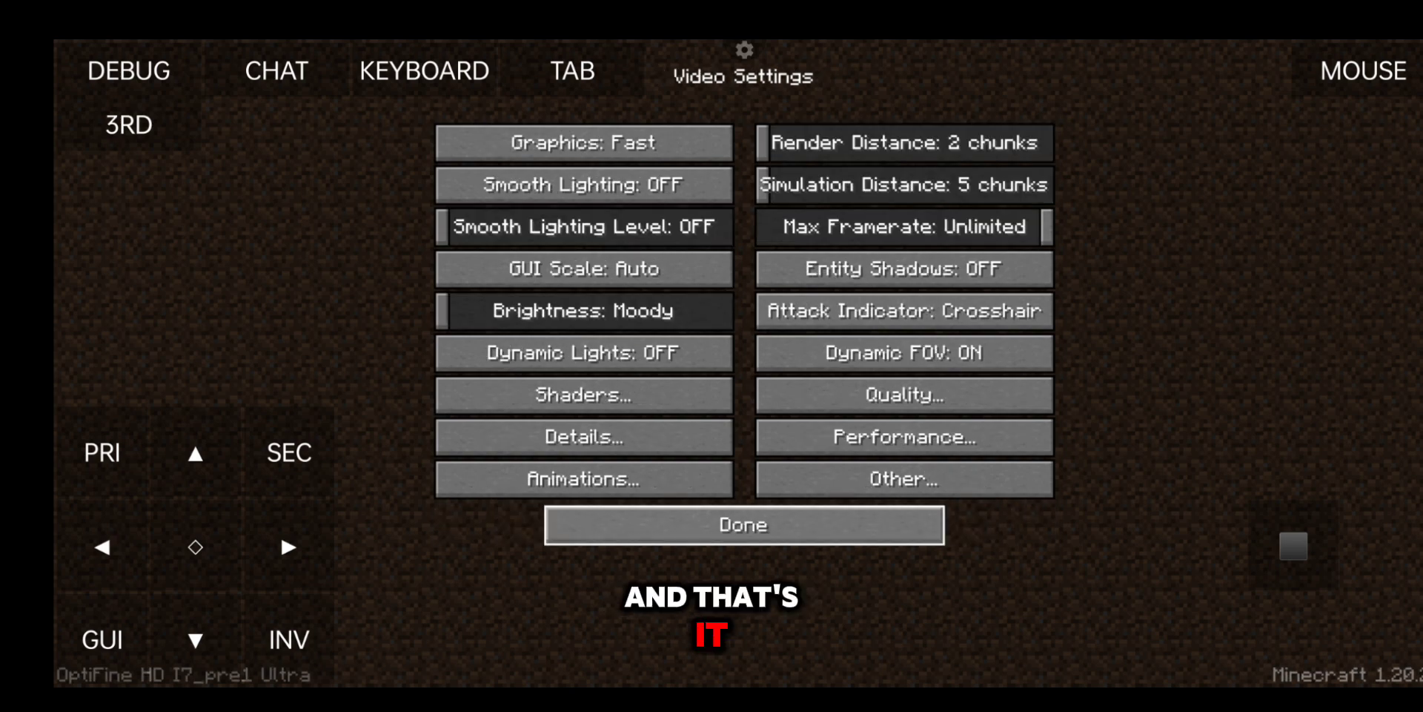
# Step: Exit Video Settings and Options back to the title screen, keeping the lowered performance settings
pyautogui.click(744, 524)
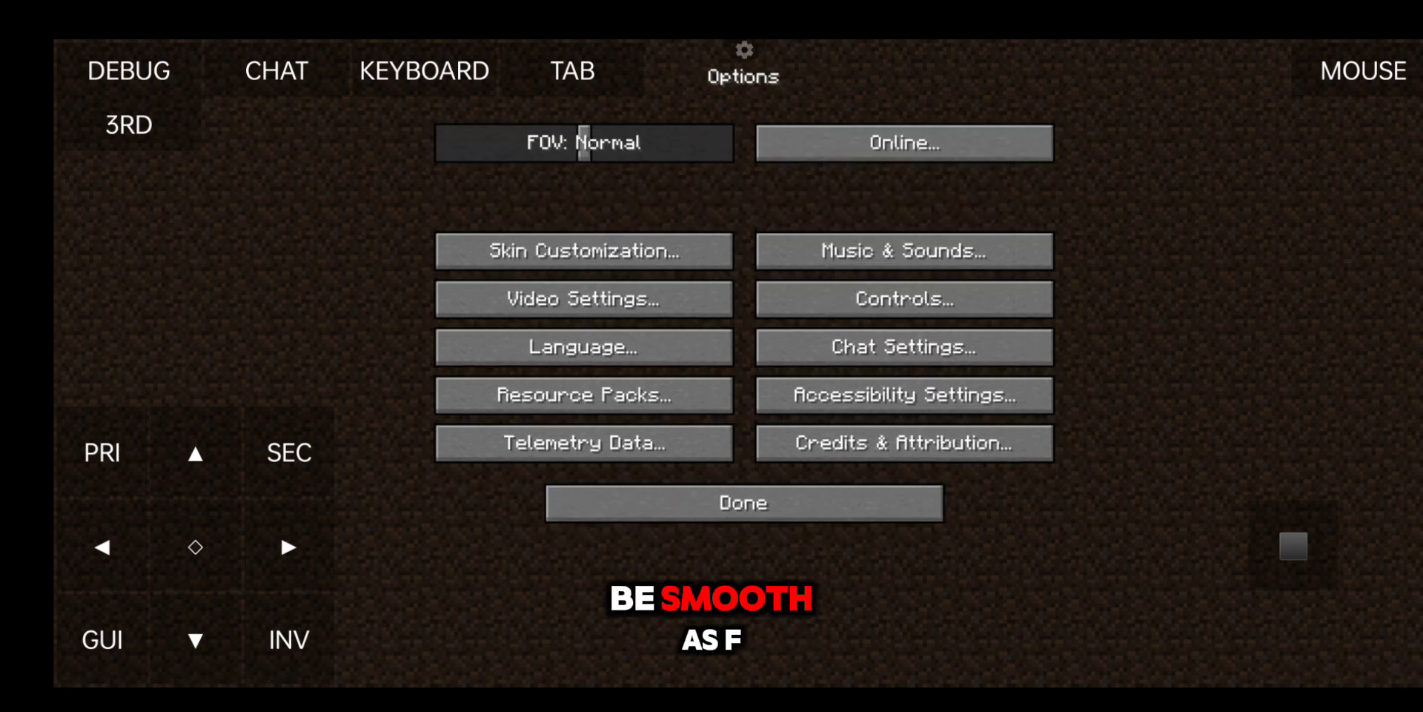
pyautogui.press('Escape')
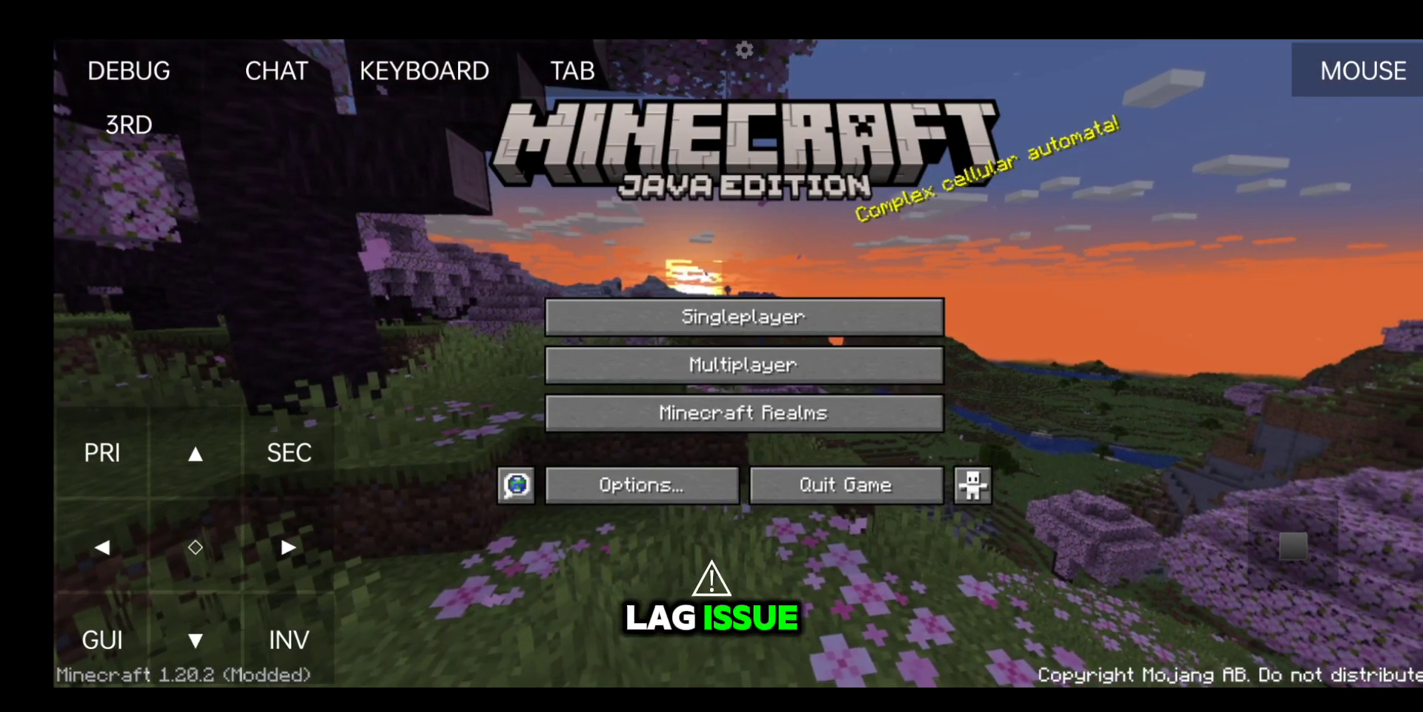